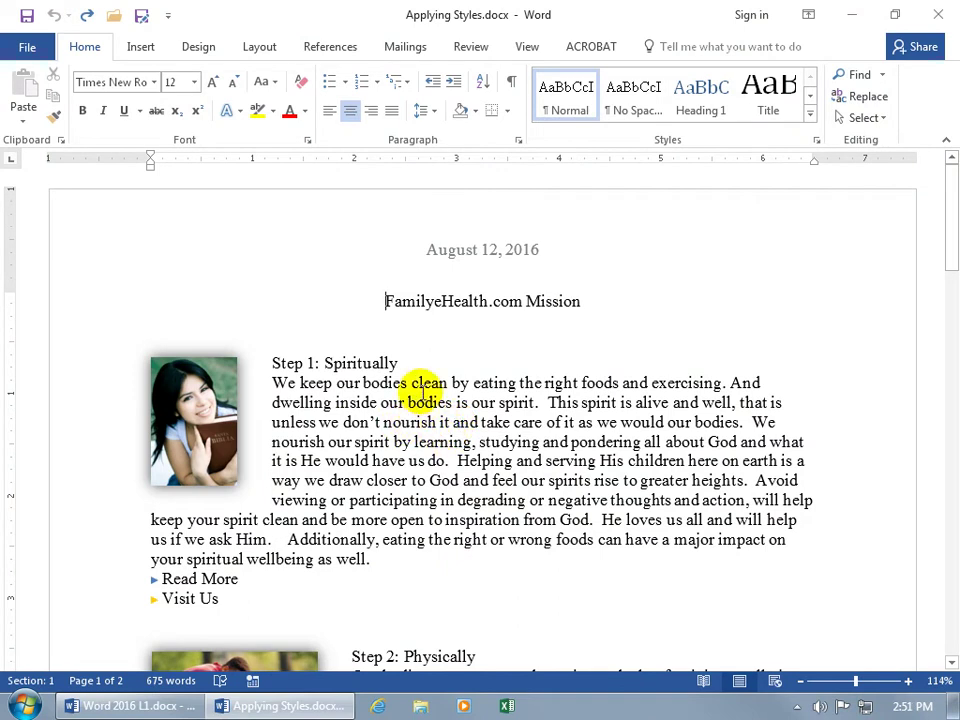
# - Make the 'Step 1: Spiritually' heading bold and italic using the mini toolbar
pyautogui.scroll(-4, 455, 505)
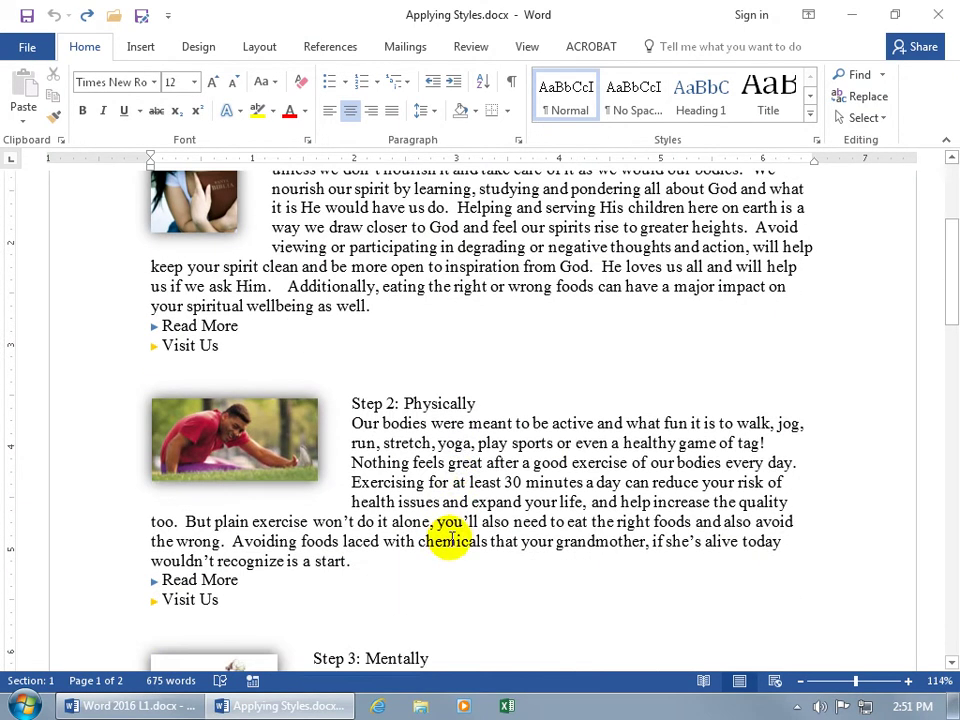
pyautogui.scroll(-3, 492, 520)
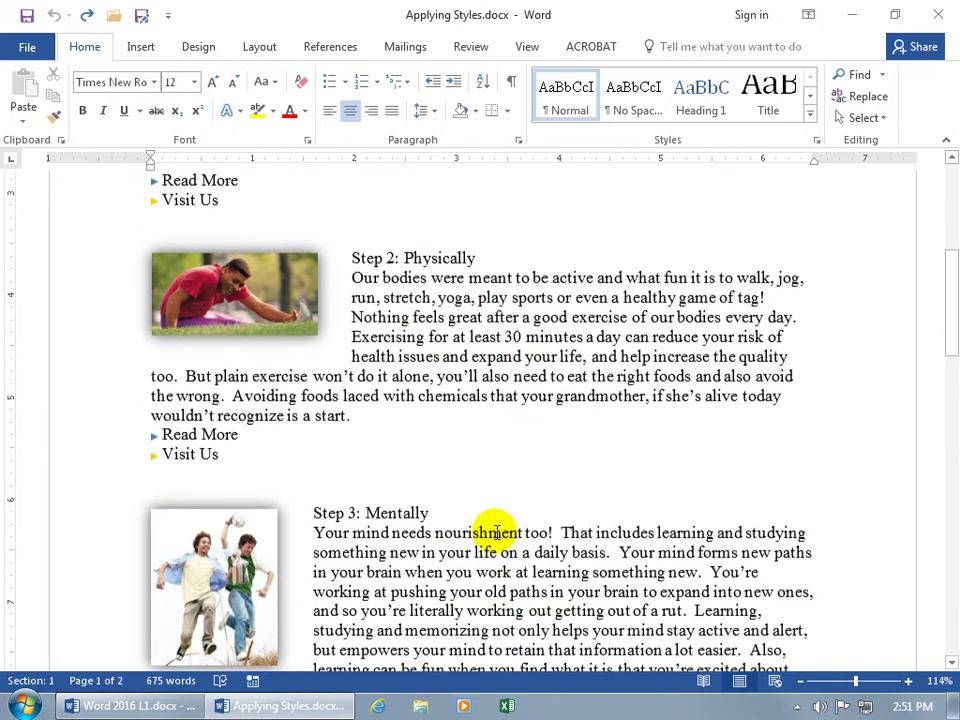
pyautogui.scroll(7, 494, 531)
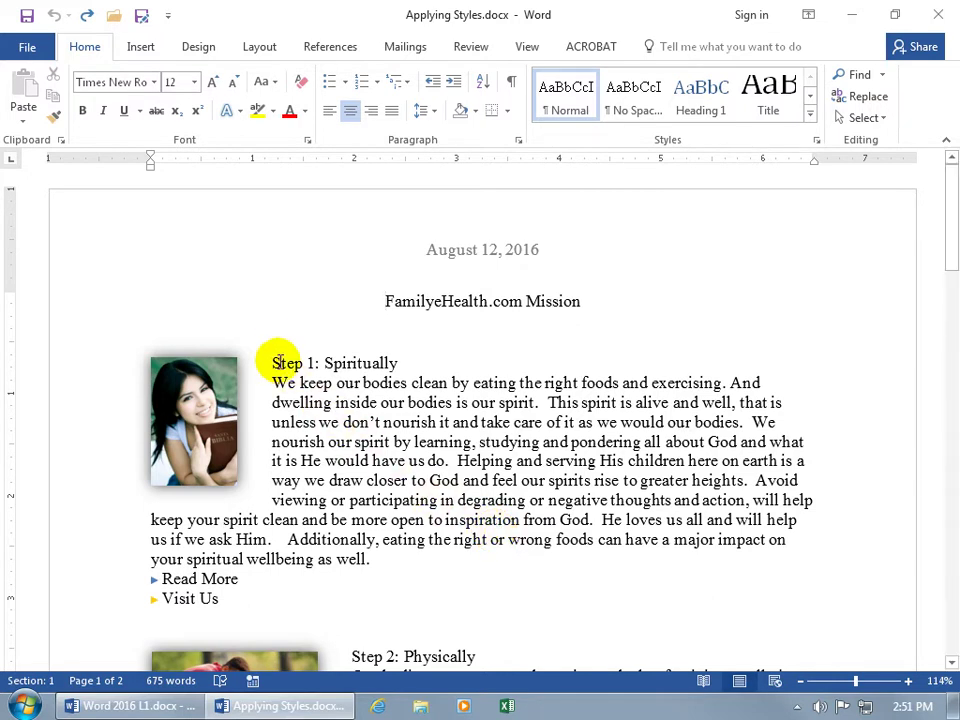
pyautogui.moveTo(273, 364); pyautogui.dragTo(393, 363)
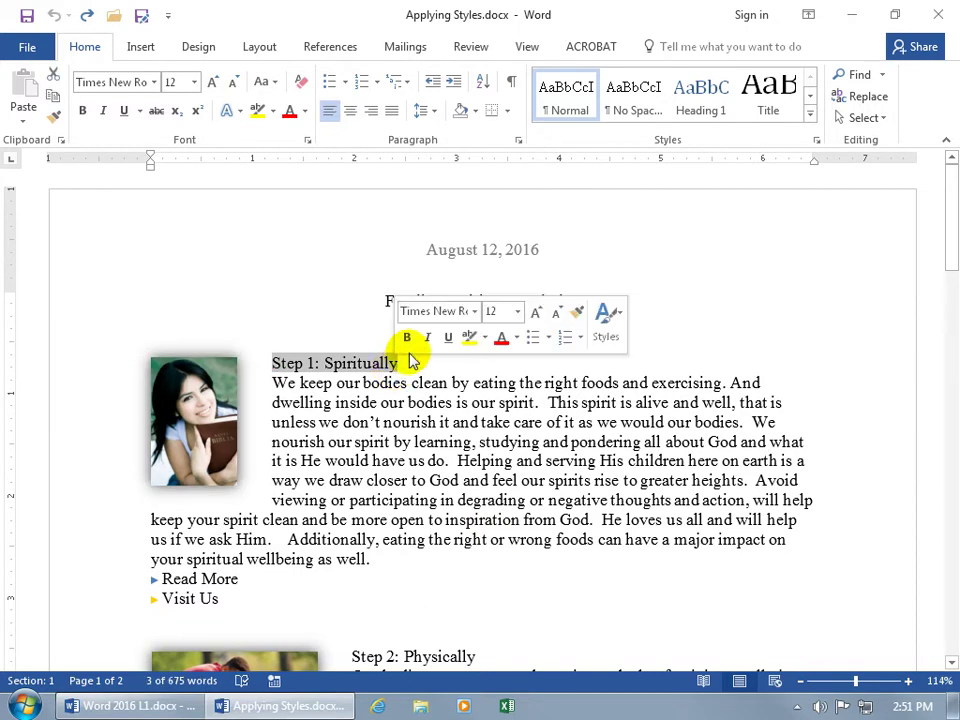
pyautogui.click(407, 338)
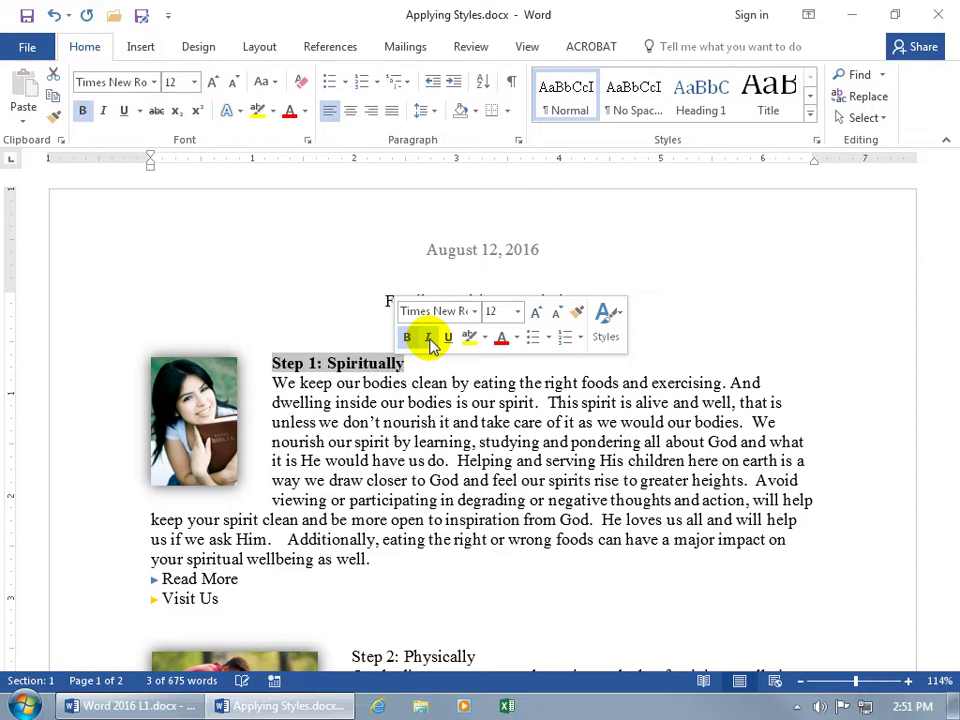
pyautogui.click(428, 337)
pyautogui.click(480, 405)
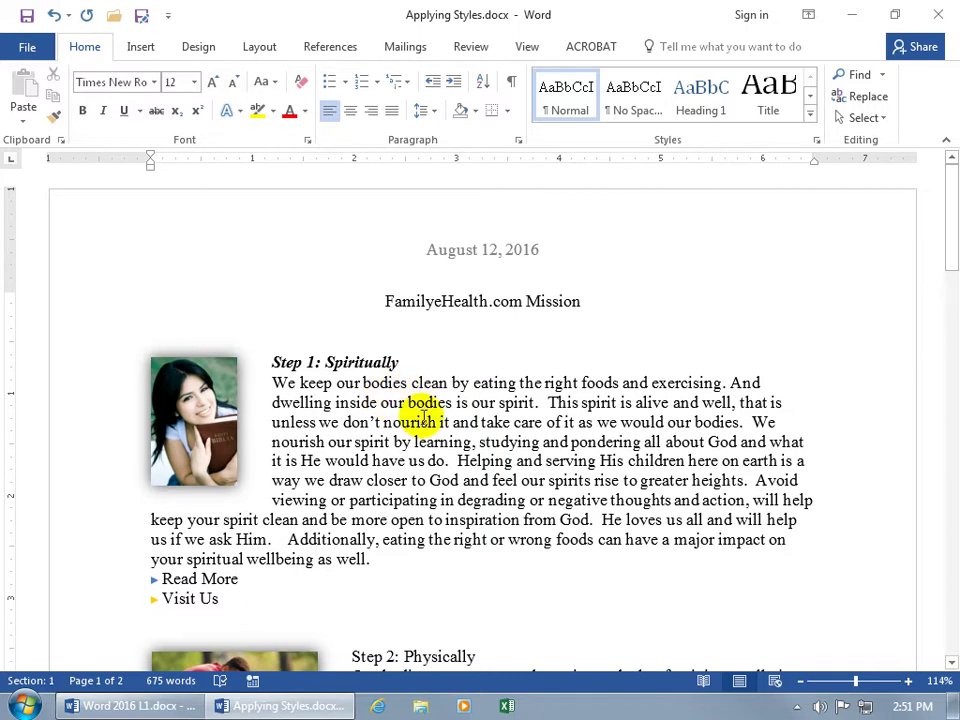
# - Undo the bold and italic on 'Step 1: Spiritually' and apply the Heading 1 style from the gallery
pyautogui.click(53, 15)
pyautogui.click(53, 15)
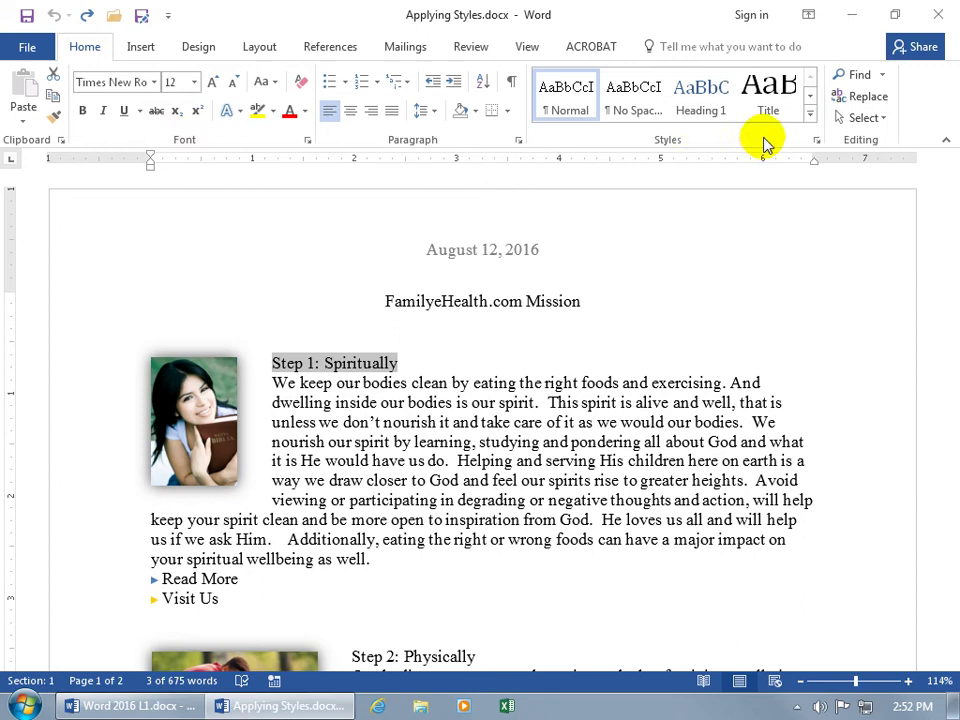
pyautogui.click(811, 118)
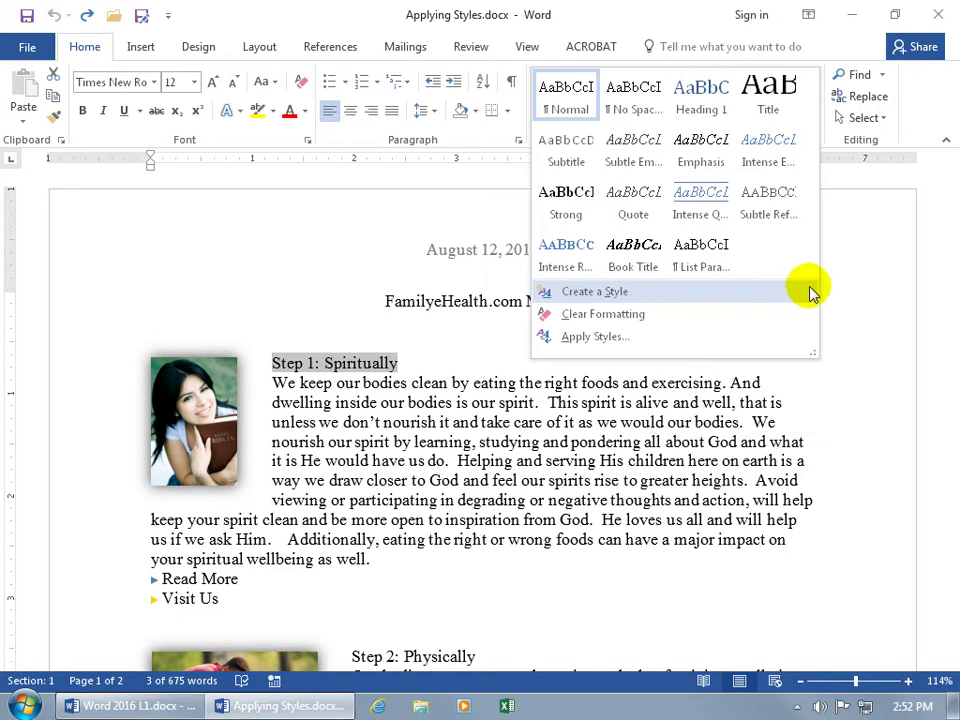
pyautogui.rightClick(700, 113)
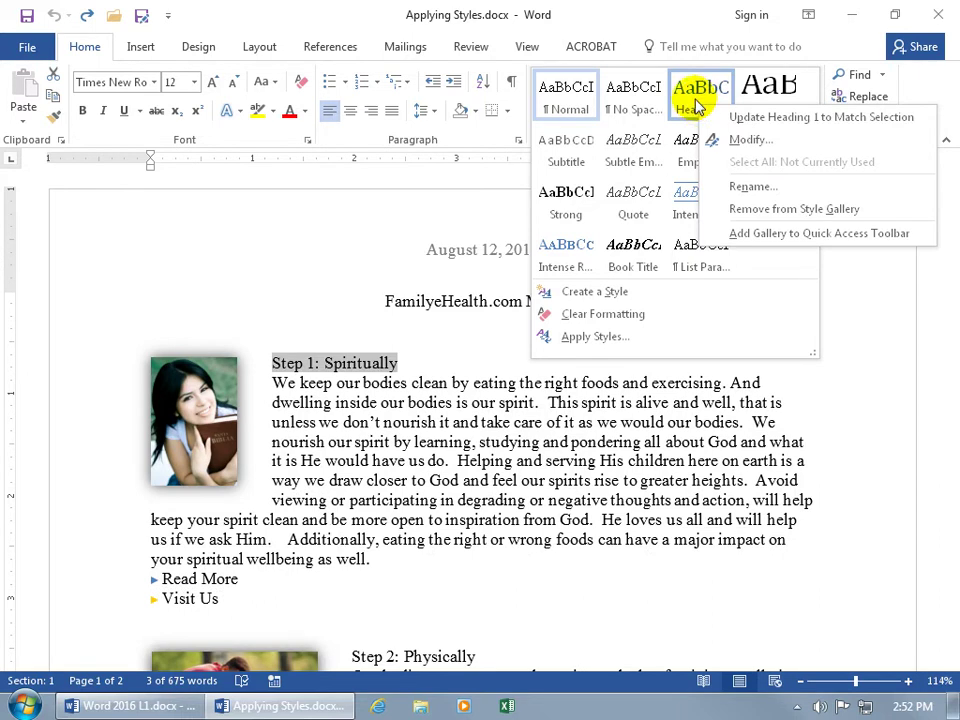
pyautogui.click(695, 105)
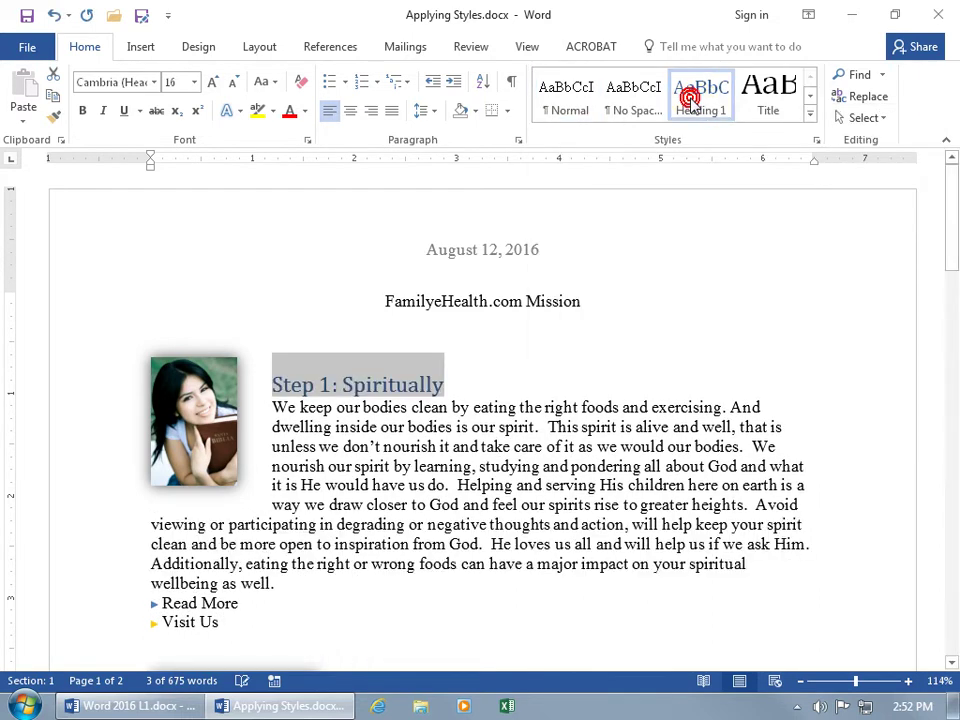
# - Apply Heading 1 to 'Step 2: Physically', with paragraph marks shown briefly
pyautogui.click(487, 408)
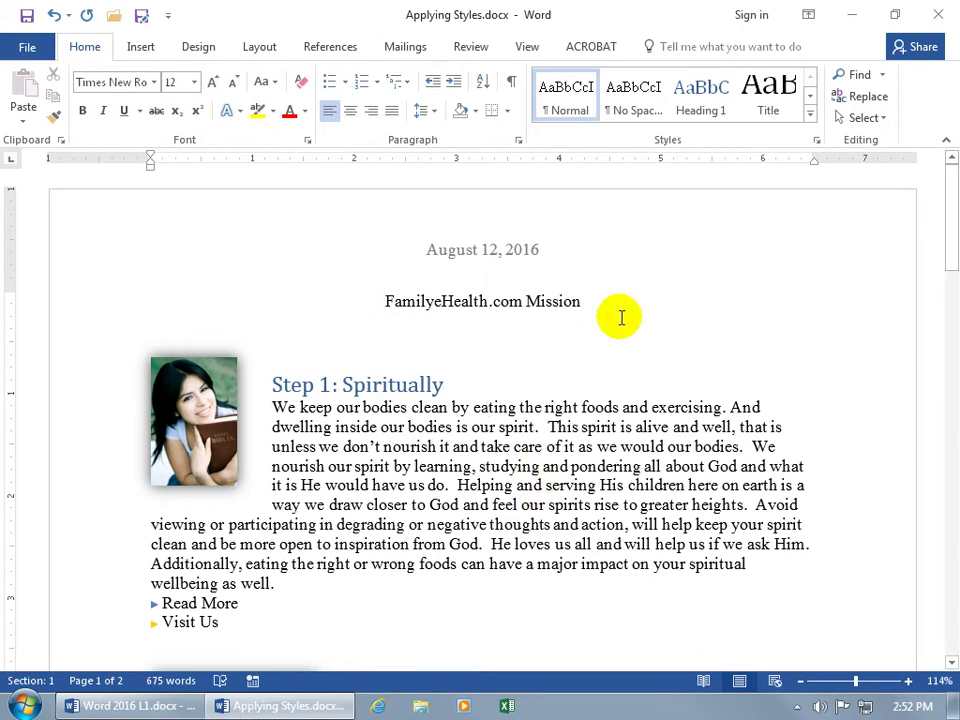
pyautogui.scroll(-4, 461, 458)
pyautogui.click(437, 427)
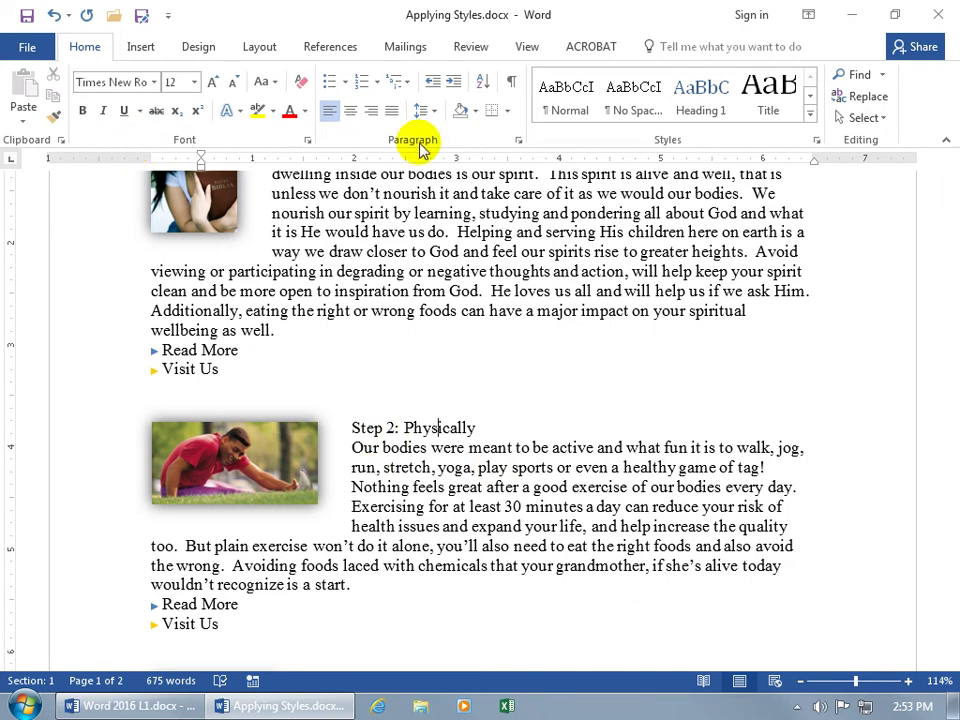
pyautogui.click(512, 86)
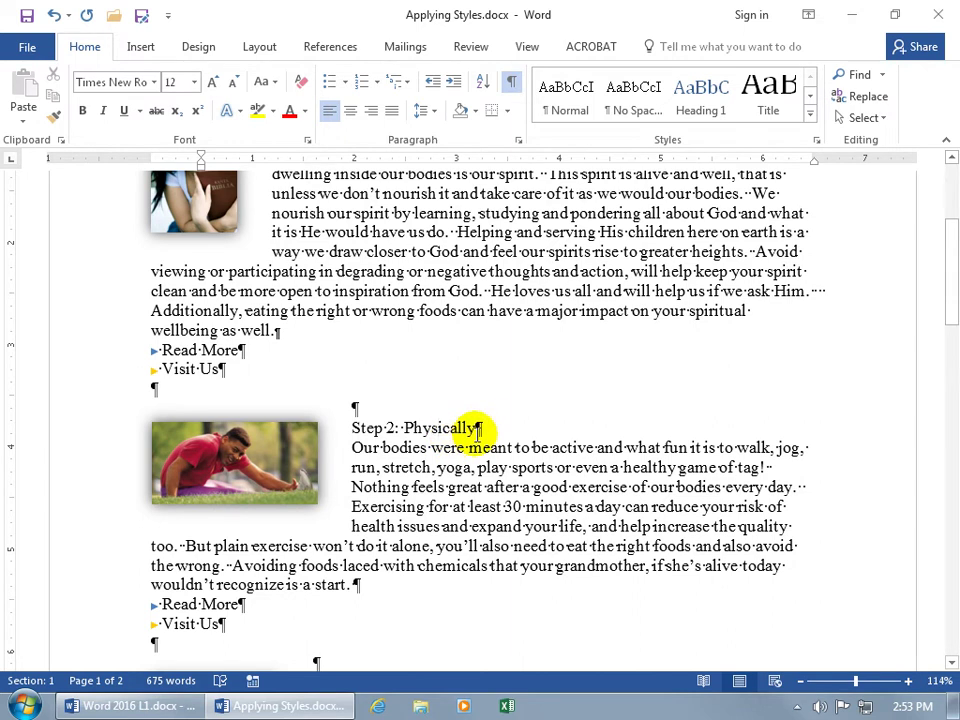
pyautogui.moveTo(476, 428); pyautogui.dragTo(358, 428)
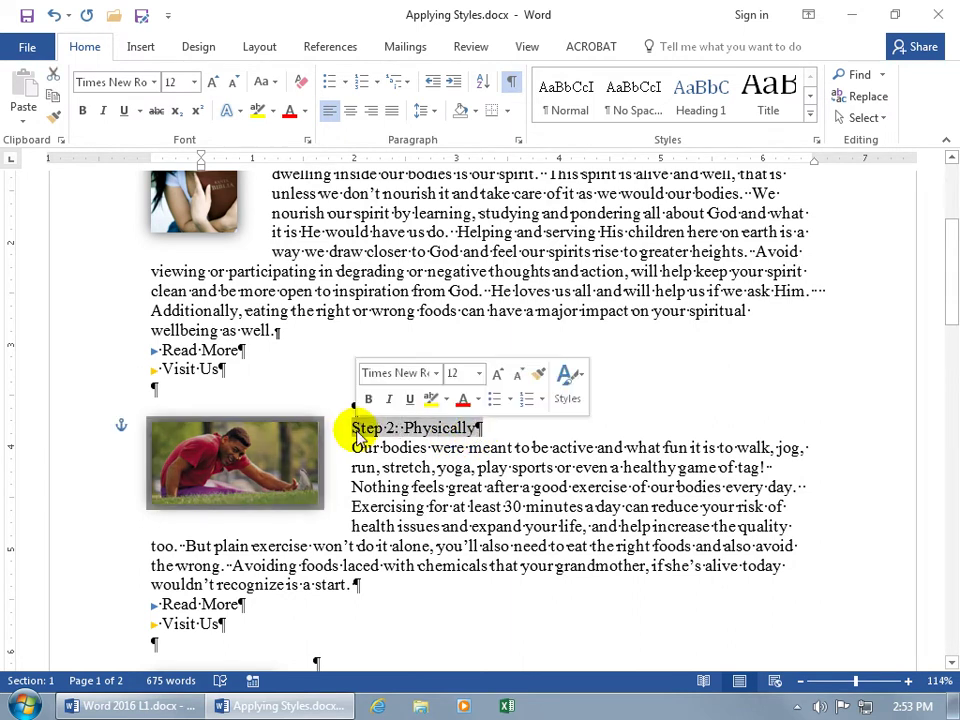
pyautogui.click(426, 428)
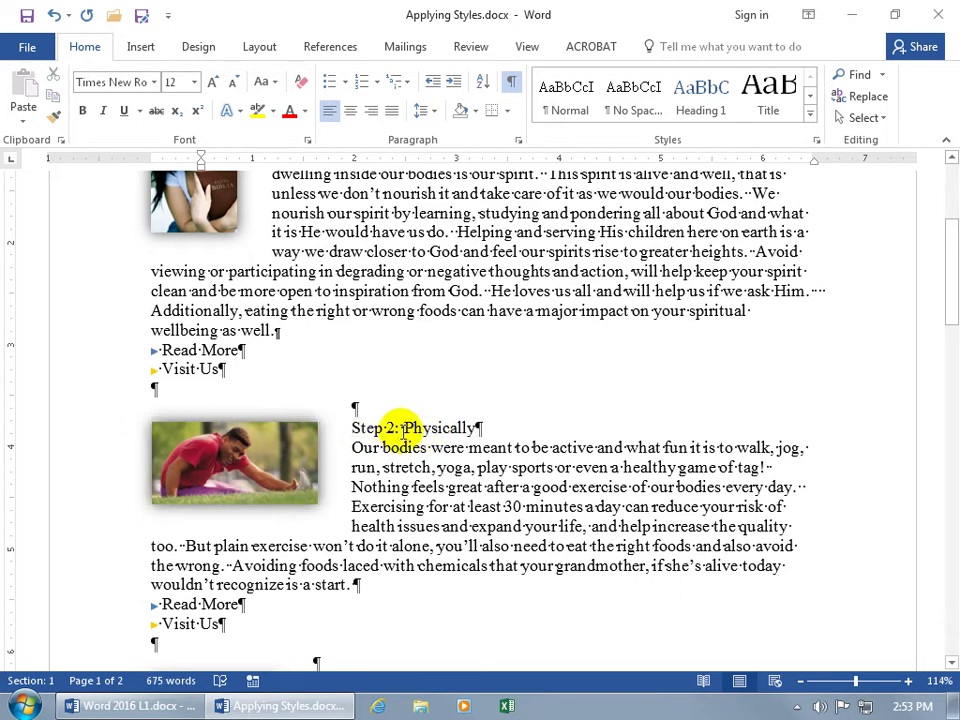
pyautogui.click(700, 103)
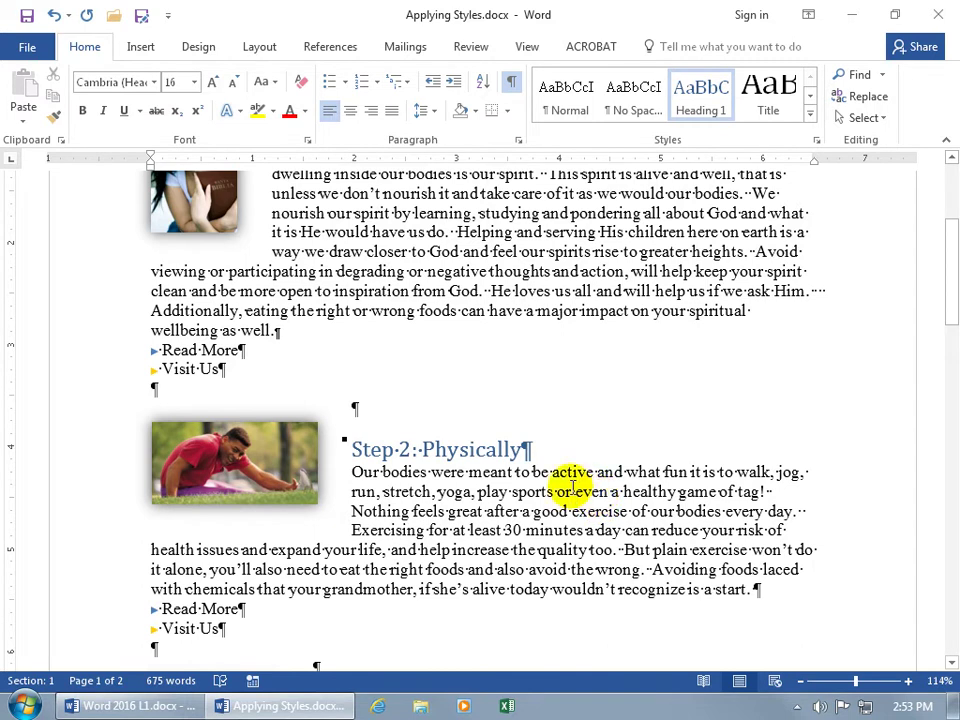
pyautogui.click(510, 88)
# - Apply Heading 1 to the Step 3: Mentally, Step 4: Emotionally and Step 5: Family headings
pyautogui.scroll(-6, 520, 435)
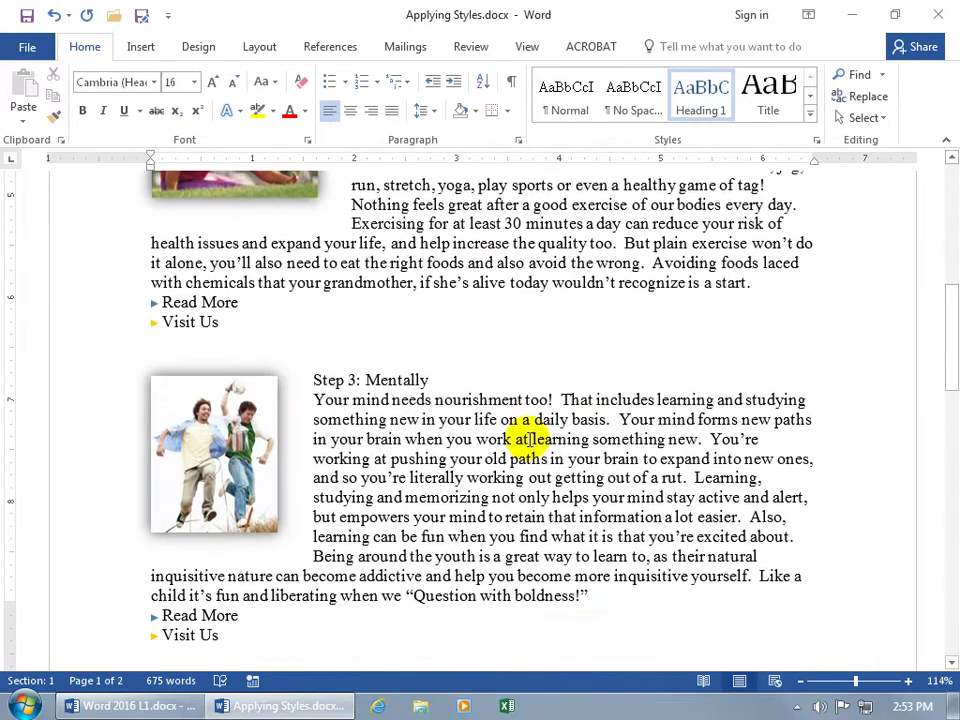
pyautogui.click(397, 332)
pyautogui.click(700, 92)
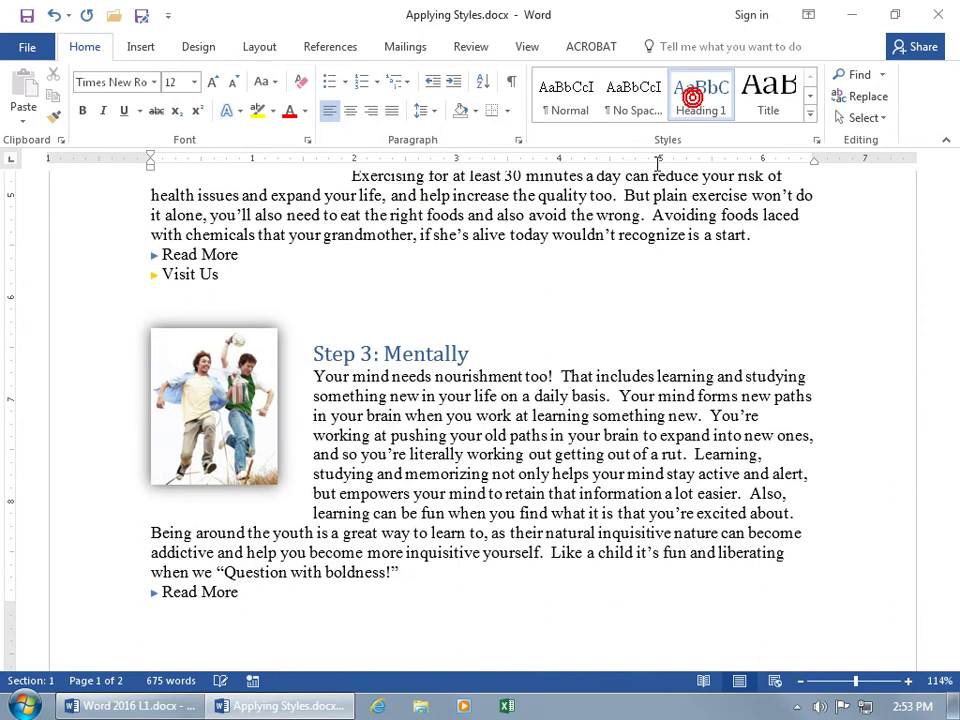
pyautogui.scroll(-7, 435, 561)
pyautogui.click(396, 488)
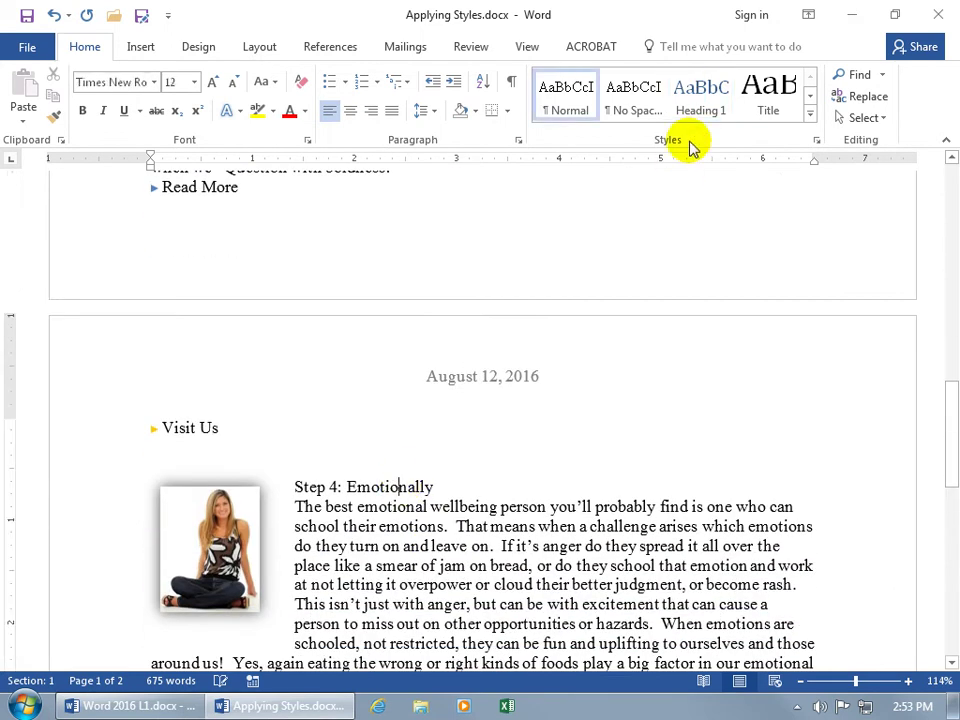
pyautogui.click(698, 100)
pyautogui.scroll(-5, 606, 515)
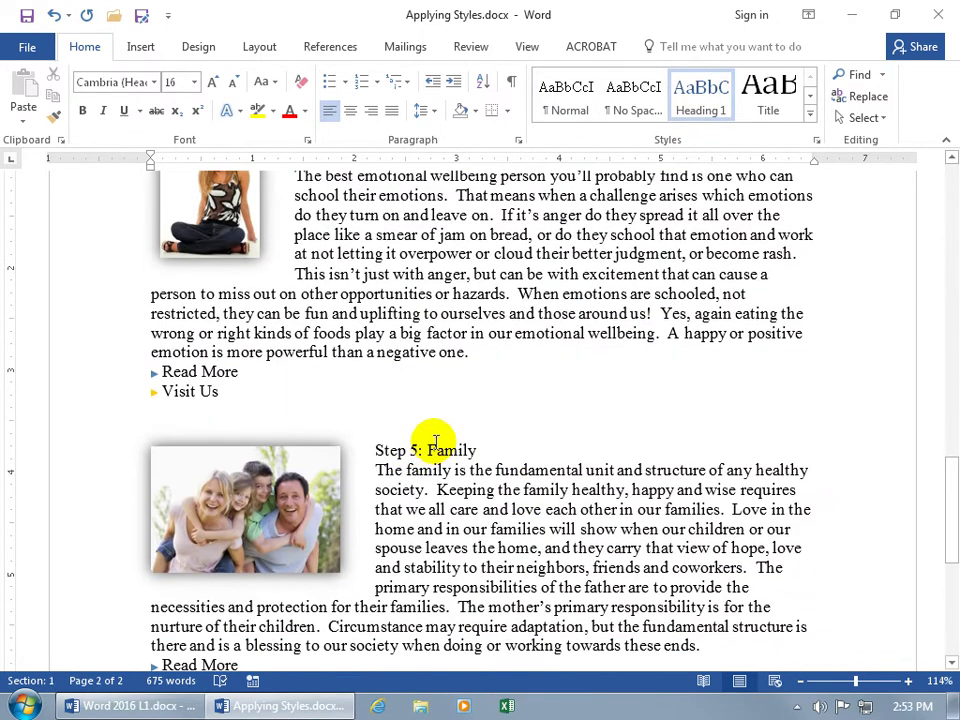
pyautogui.click(433, 450)
pyautogui.click(706, 106)
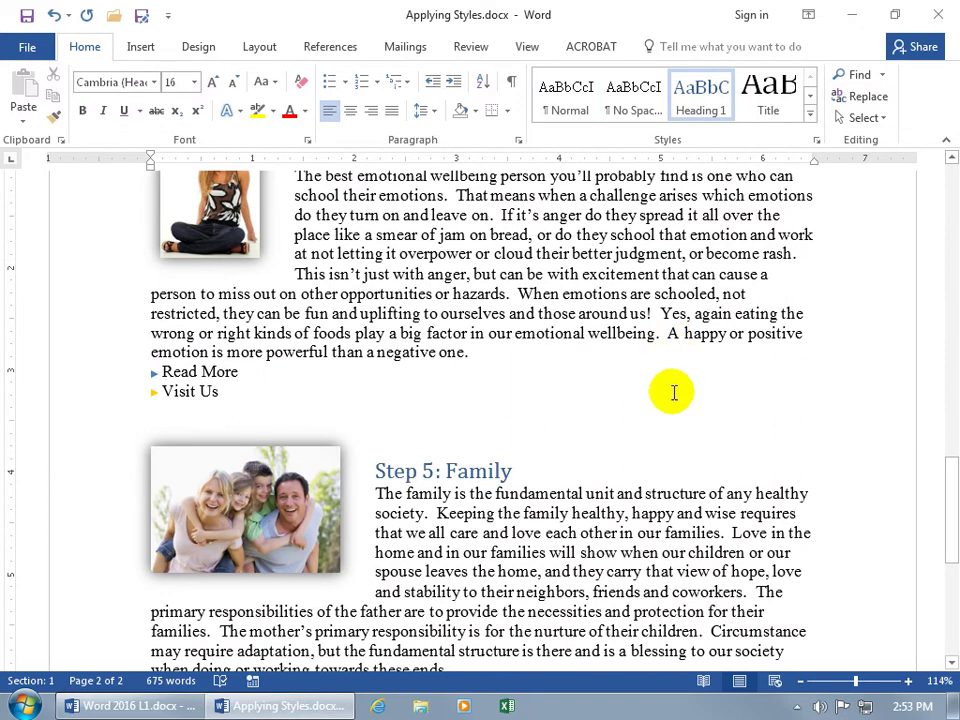
# - Scroll back to the top of the document at the 'Step 1: Spiritually' heading
pyautogui.moveTo(948, 507); pyautogui.dragTo(946, 176)
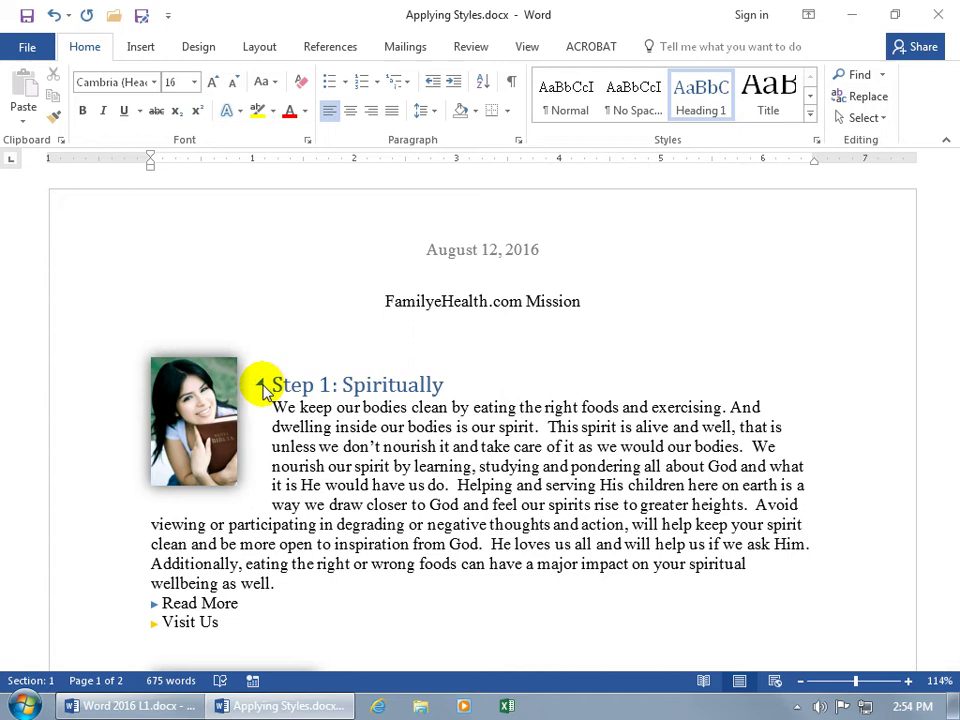
# - Collapse the Step 1 through Step 5 sections under their Heading 1 titles
pyautogui.click(262, 386)
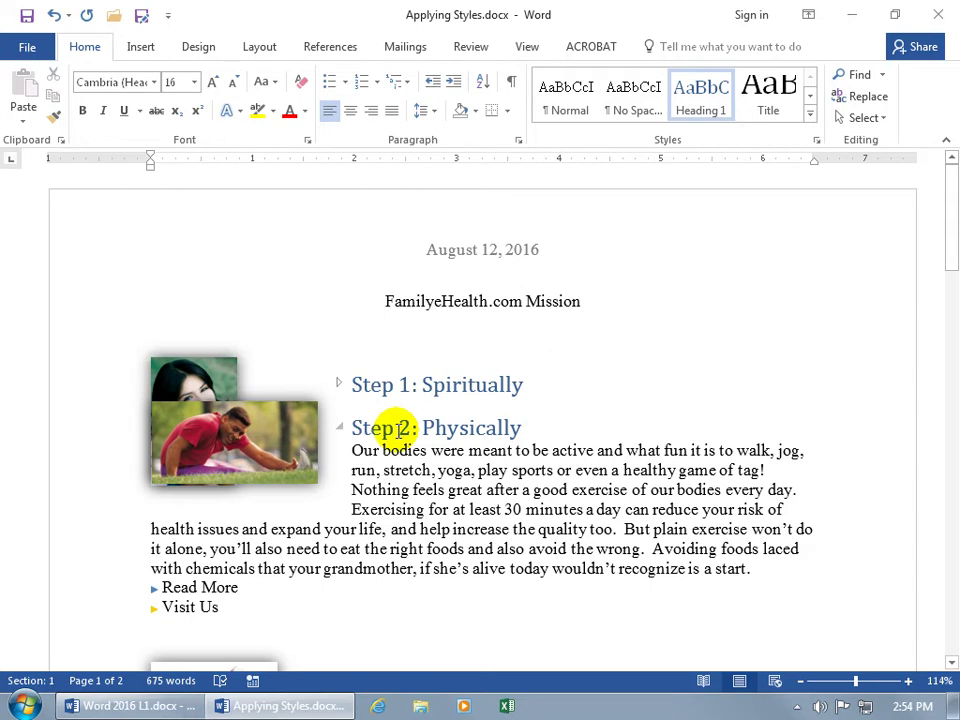
pyautogui.click(339, 427)
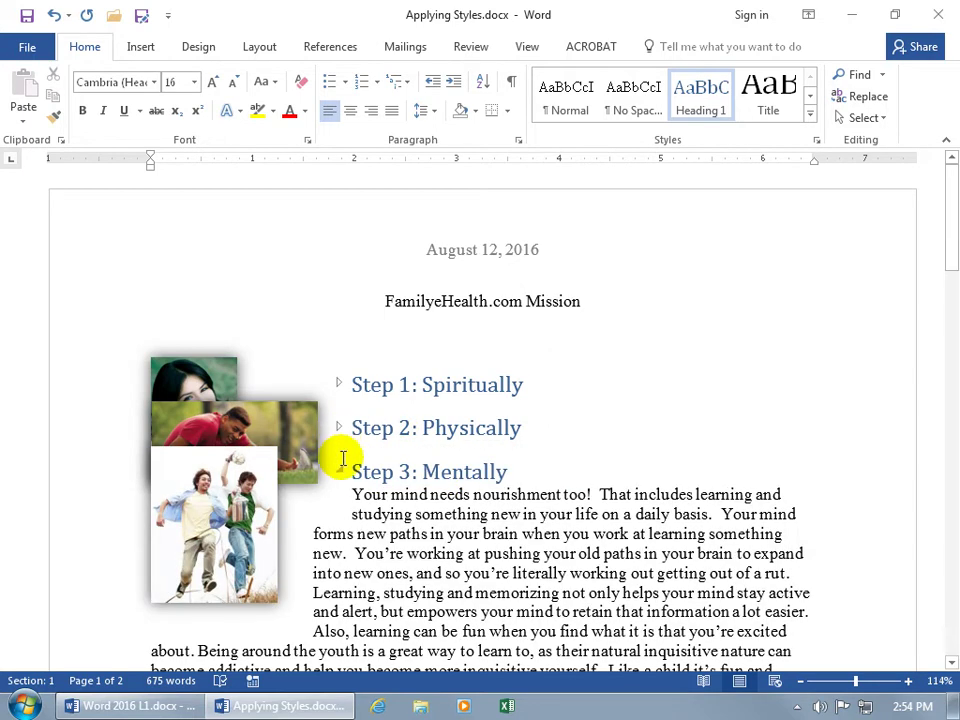
pyautogui.click(339, 470)
pyautogui.scroll(-1, 338, 490)
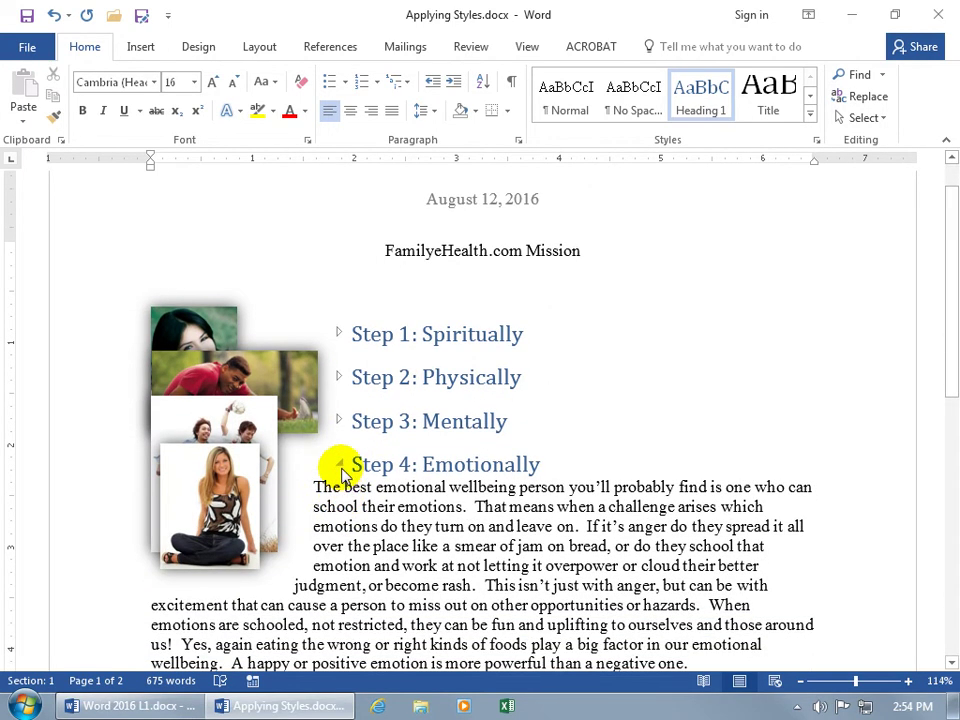
pyautogui.click(340, 468)
pyautogui.click(363, 508)
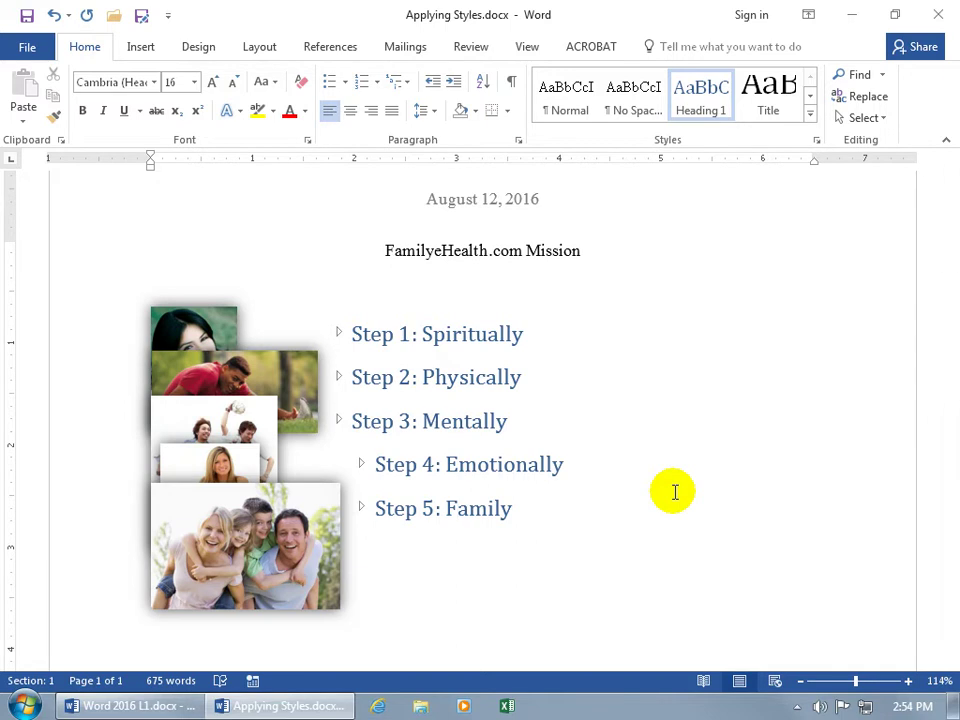
# - Expand the Step 5 back through Step 1 sections so their body text shows again
pyautogui.click(362, 508)
pyautogui.click(356, 465)
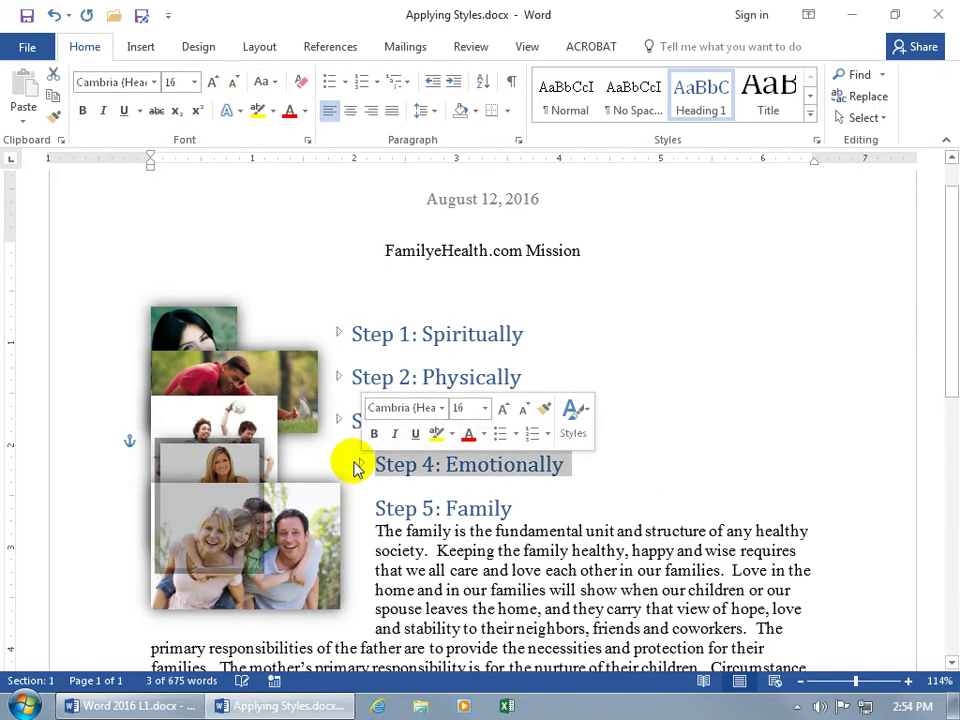
pyautogui.click(358, 465)
pyautogui.click(337, 419)
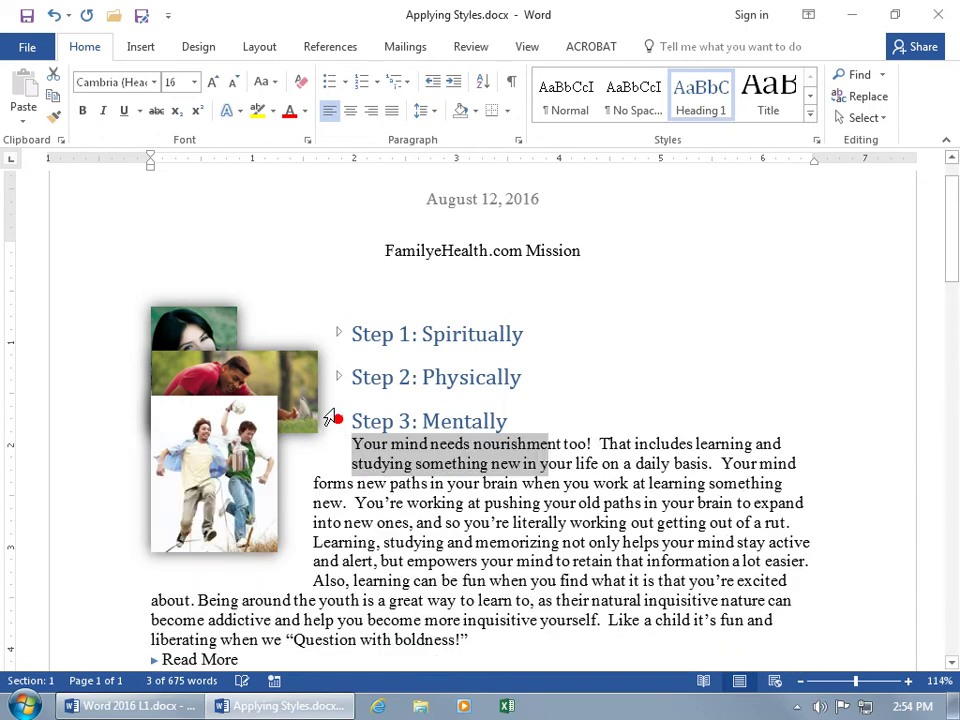
pyautogui.click(338, 379)
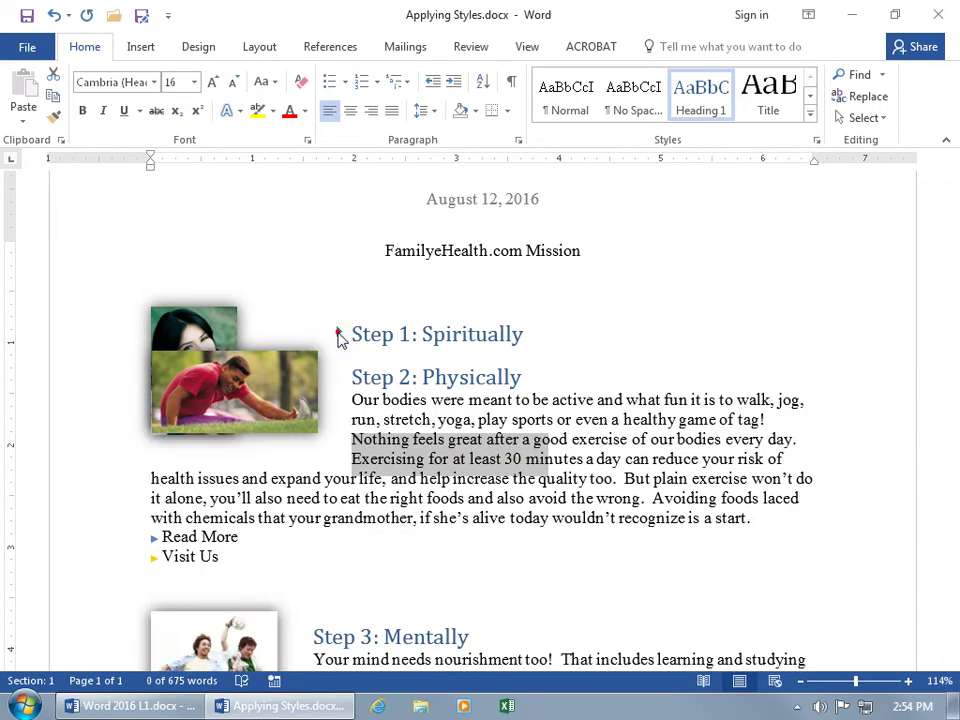
pyautogui.click(339, 337)
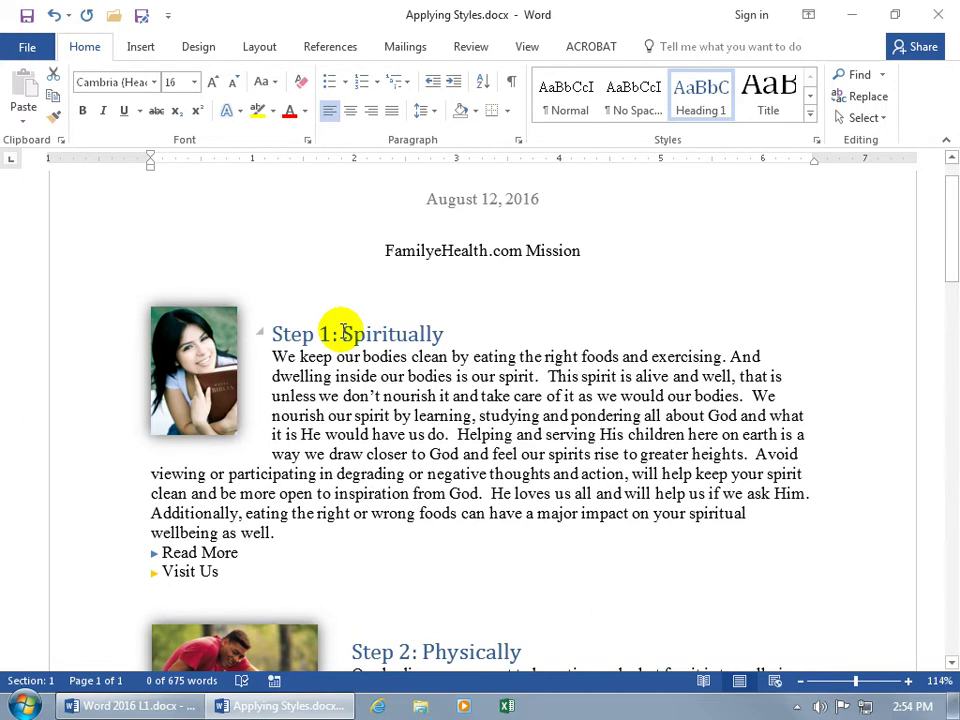
pyautogui.hotkey('ctrl', 'f')
pyautogui.press('Return')
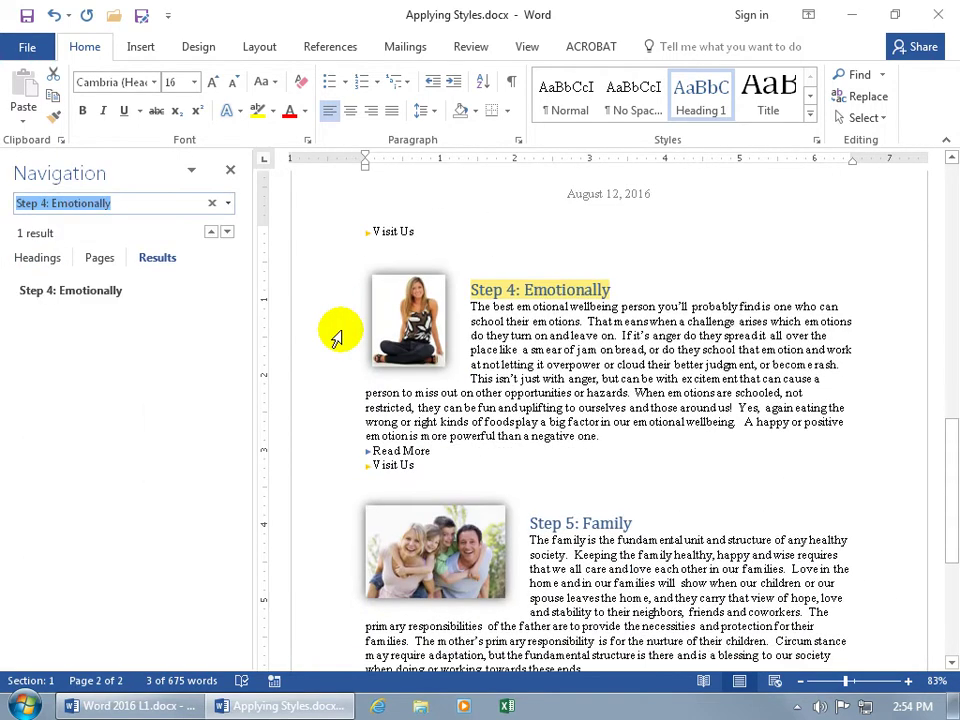
pyautogui.click(45, 266)
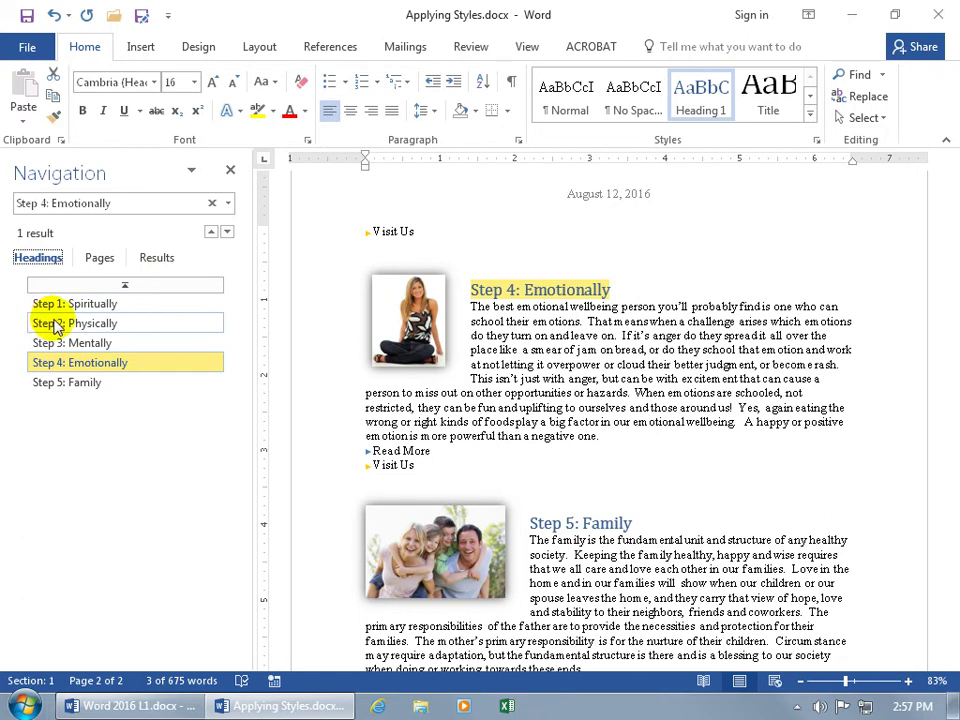
pyautogui.click(58, 324)
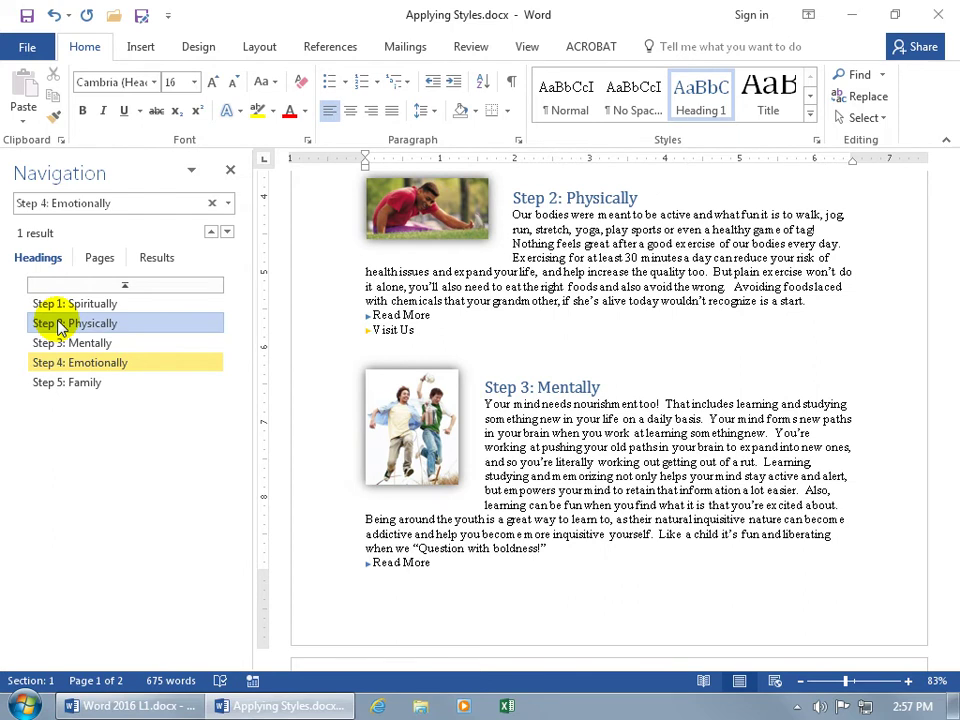
pyautogui.click(230, 170)
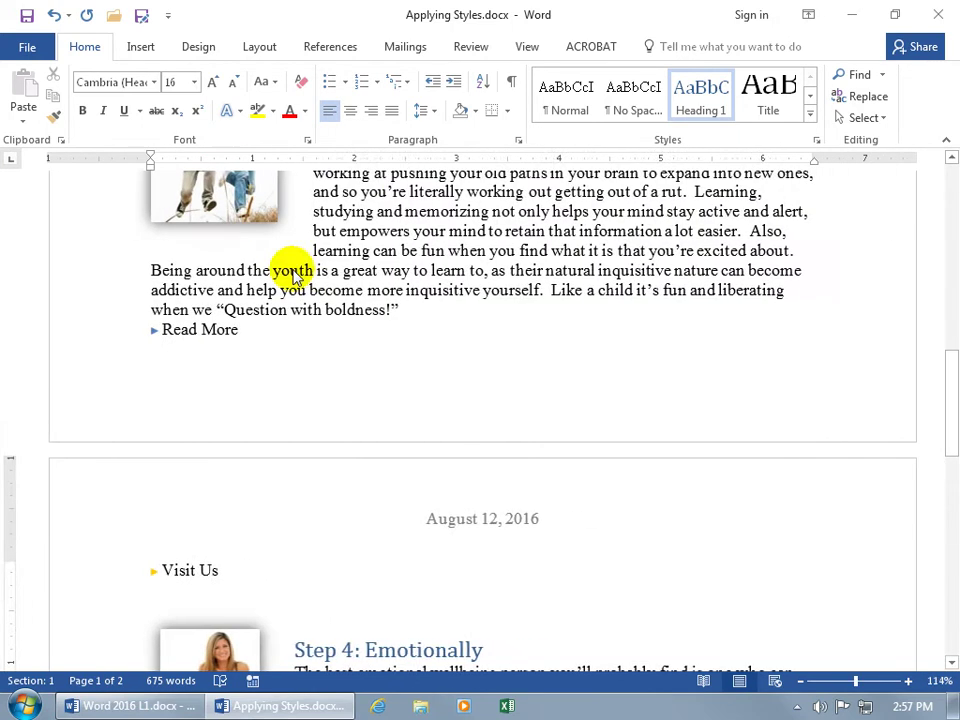
pyautogui.scroll(15, 407, 392)
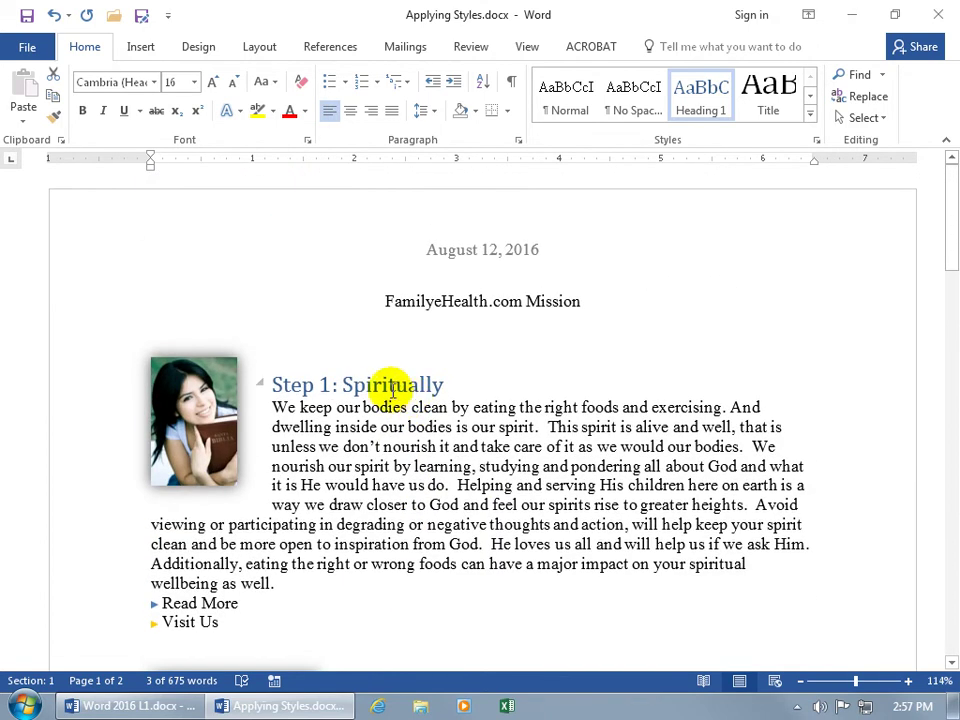
# - Open the Modify Style dialog for Heading 1 from the Styles gallery's right-click menu
pyautogui.click(384, 401)
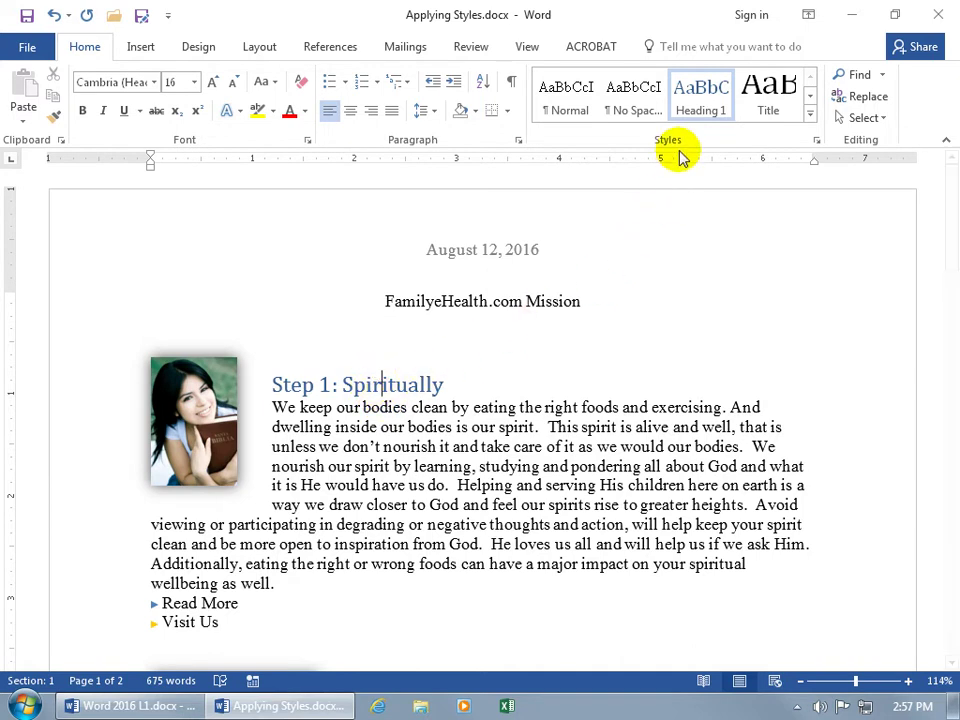
pyautogui.rightClick(705, 97)
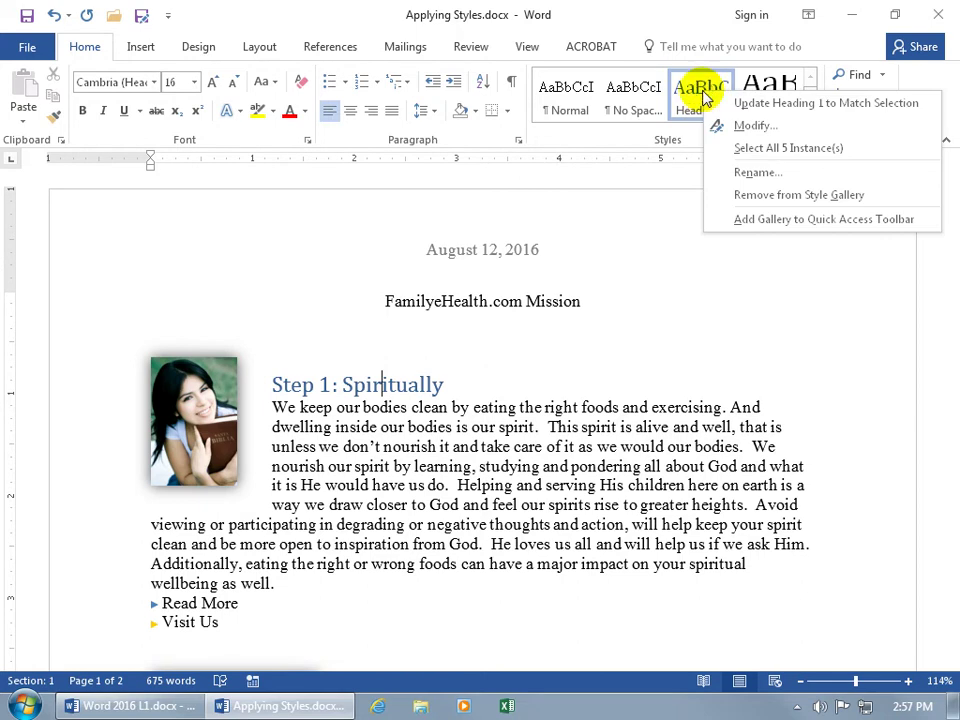
pyautogui.click(741, 131)
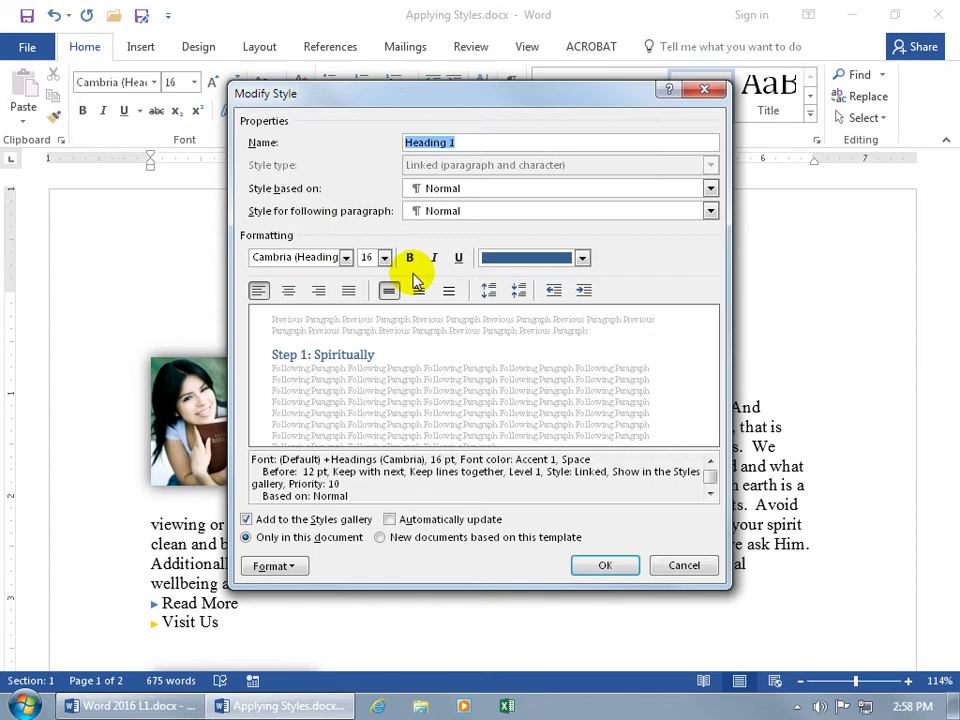
# - Open and close Heading 1's Font Color dropdown twice without changing the colour
pyautogui.click(583, 261)
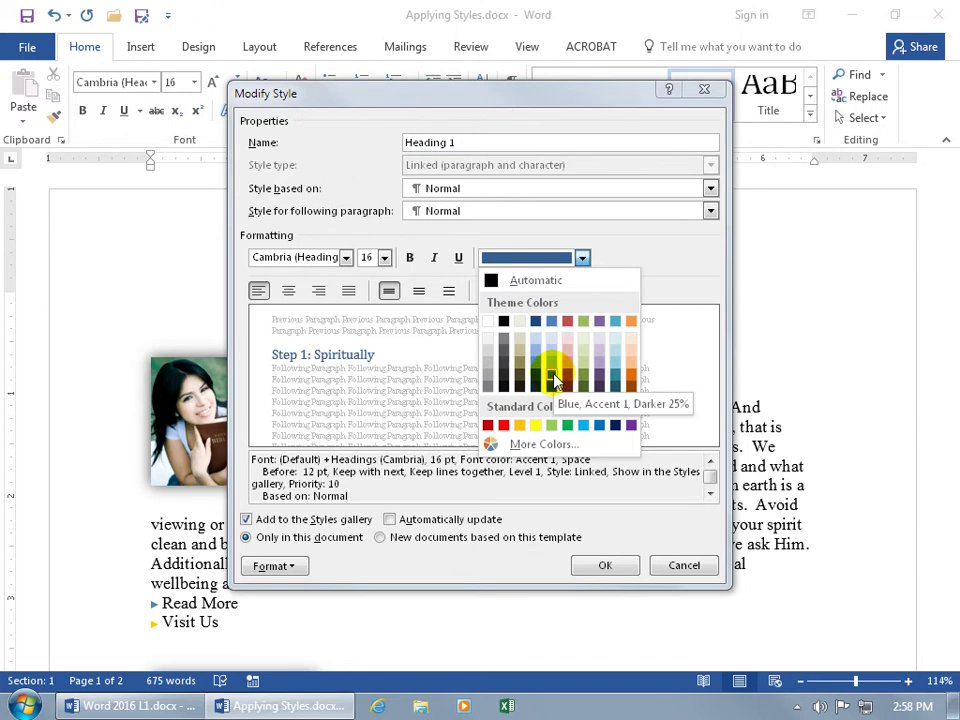
pyautogui.click(662, 260)
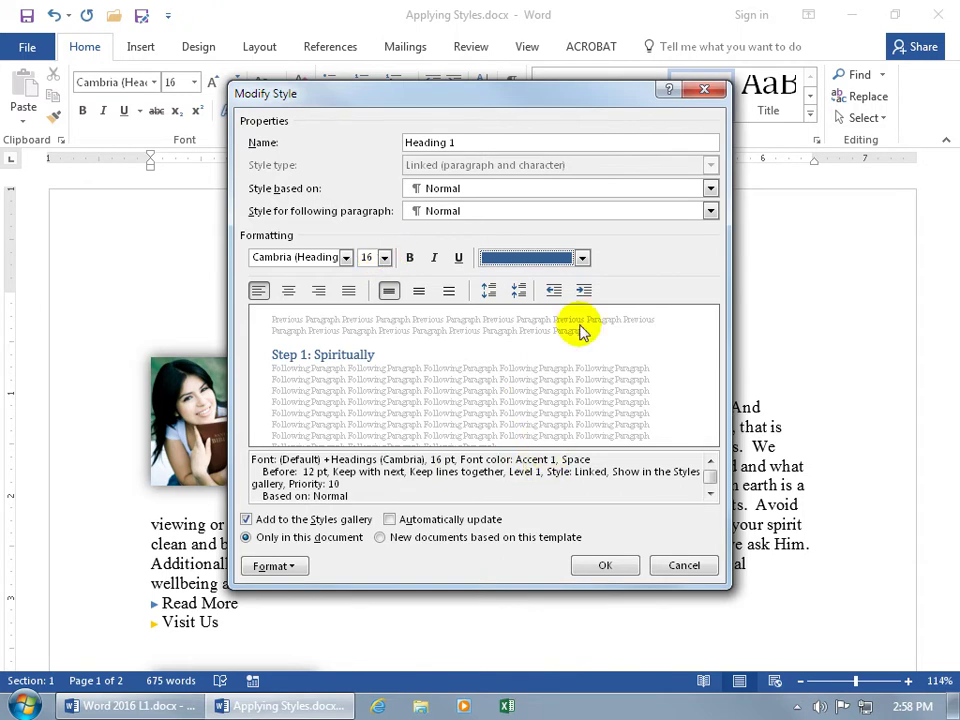
pyautogui.click(582, 258)
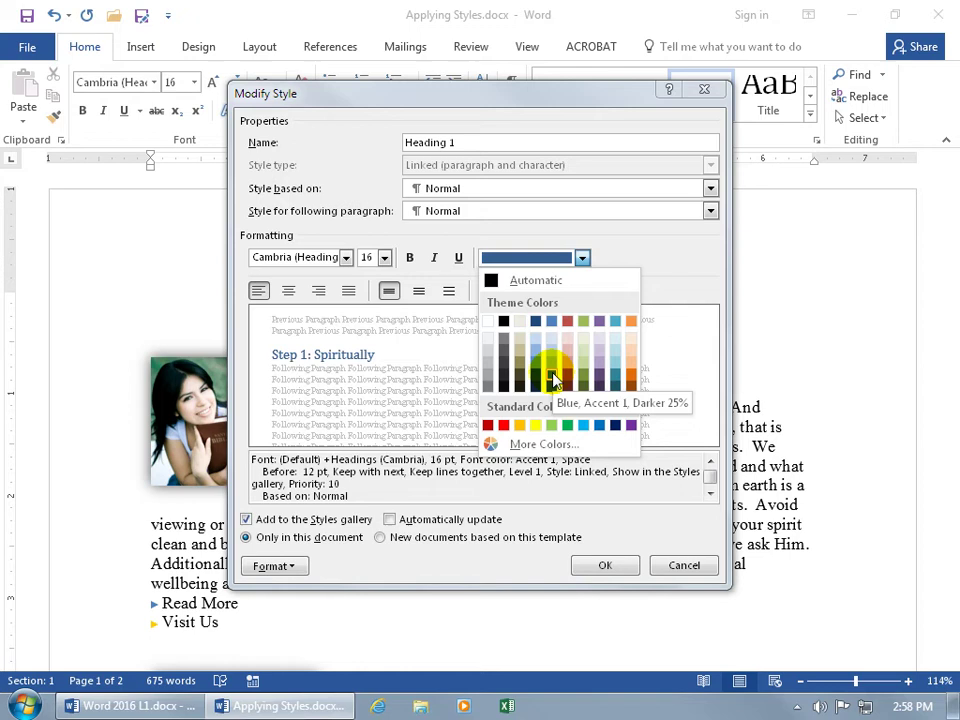
pyautogui.click(654, 257)
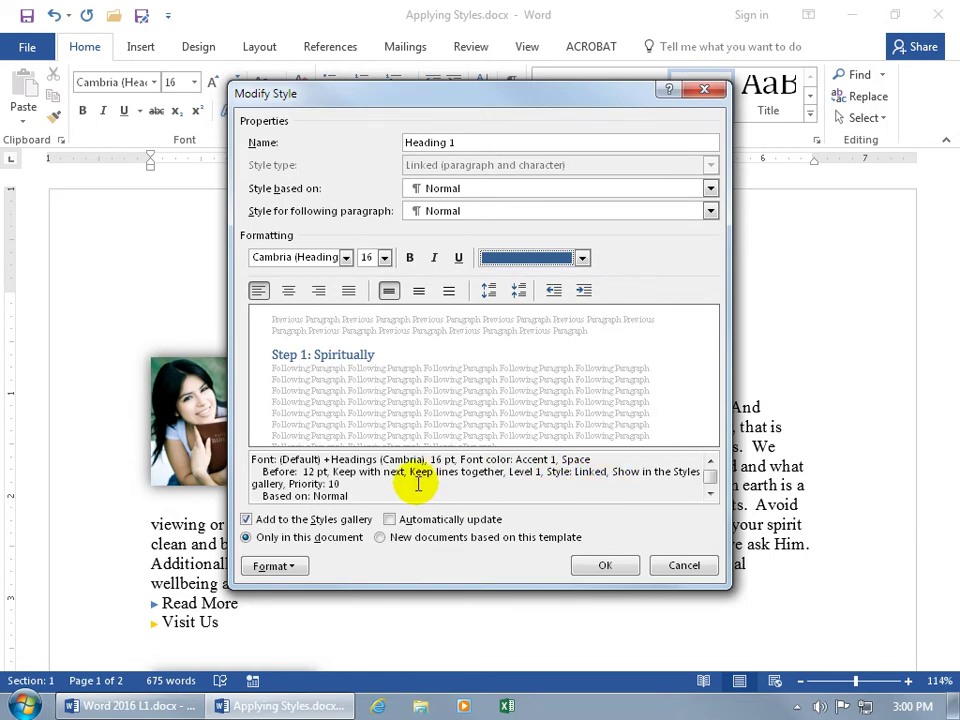
# - Set Heading 1's font colour to Red, add Italic and Underline, and confirm with OK
pyautogui.click(582, 258)
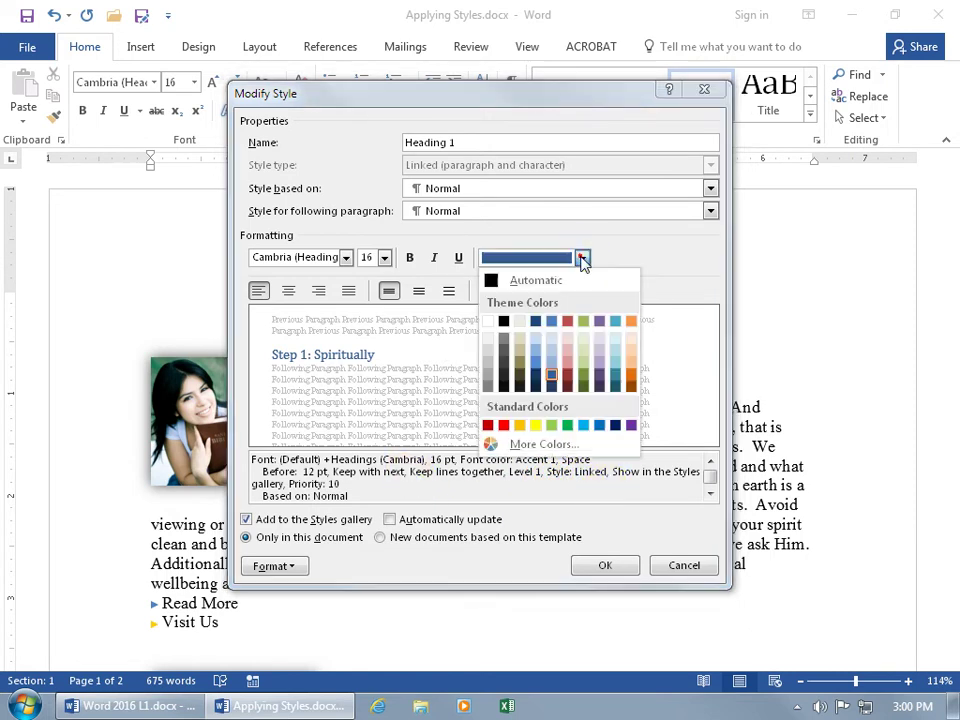
pyautogui.click(503, 425)
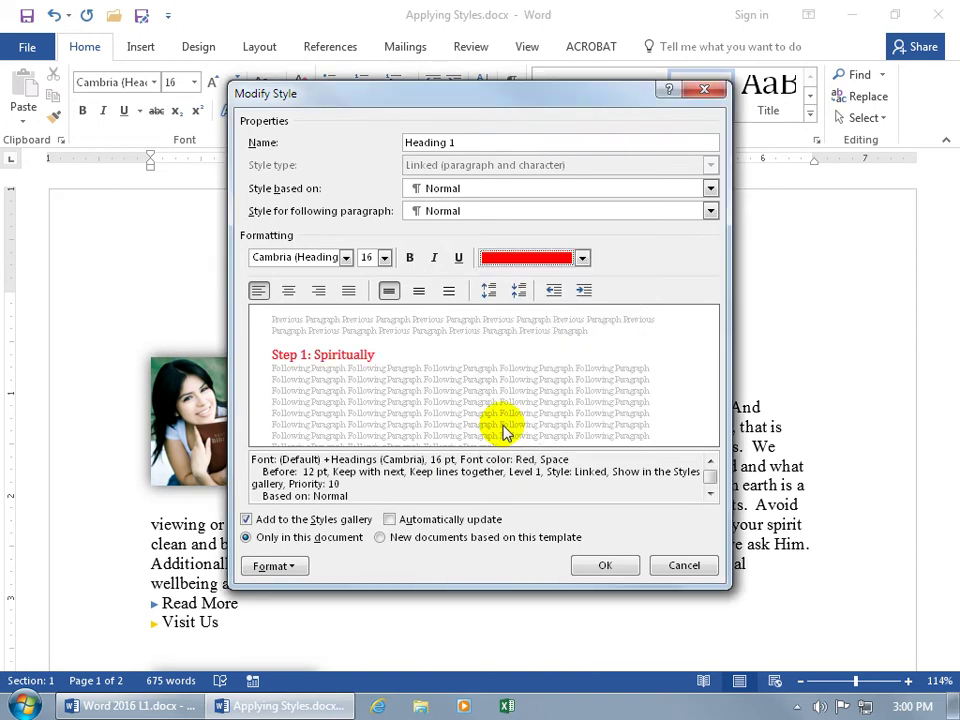
pyautogui.click(434, 258)
pyautogui.click(459, 258)
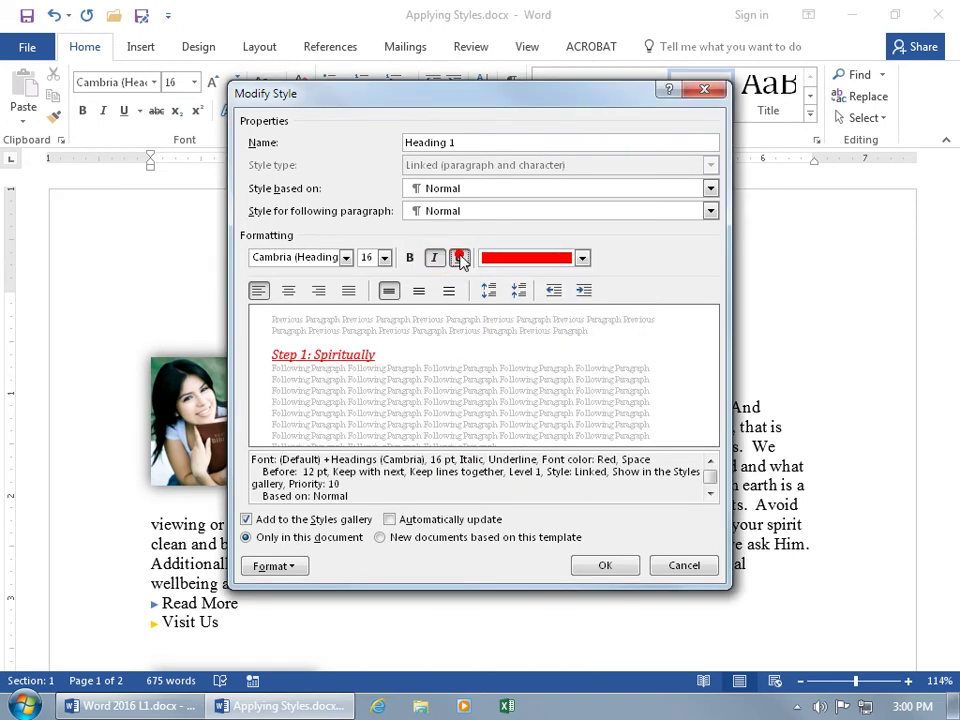
pyautogui.click(604, 565)
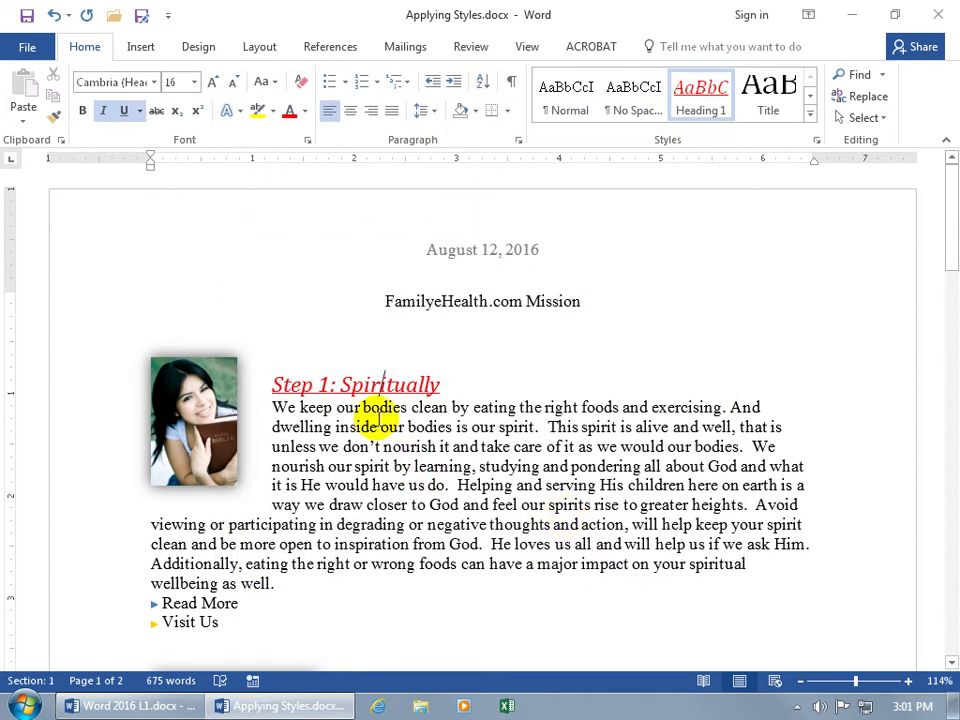
pyautogui.scroll(-3, 377, 420)
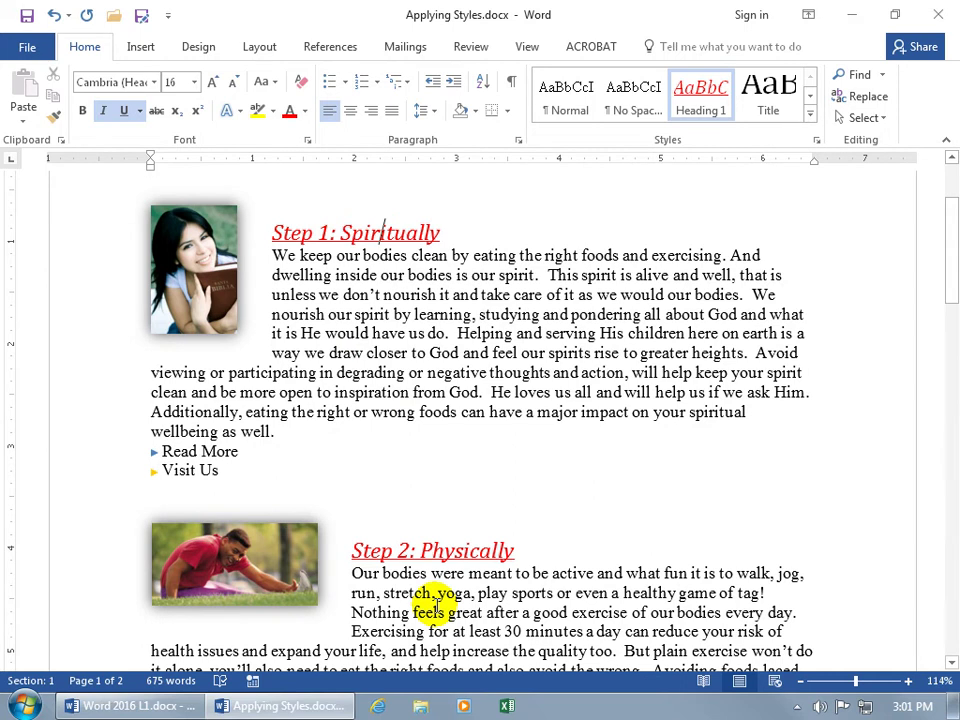
pyautogui.scroll(2, 437, 605)
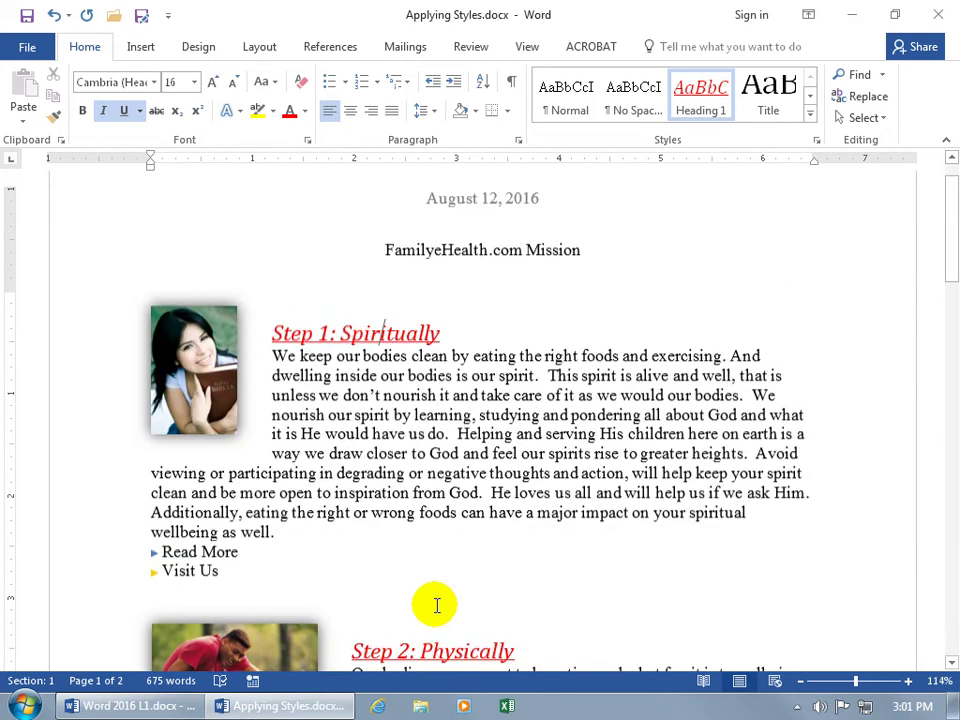
# - Undo the Heading 1 style change and reopen Modify Style for Heading 1
pyautogui.click(53, 16)
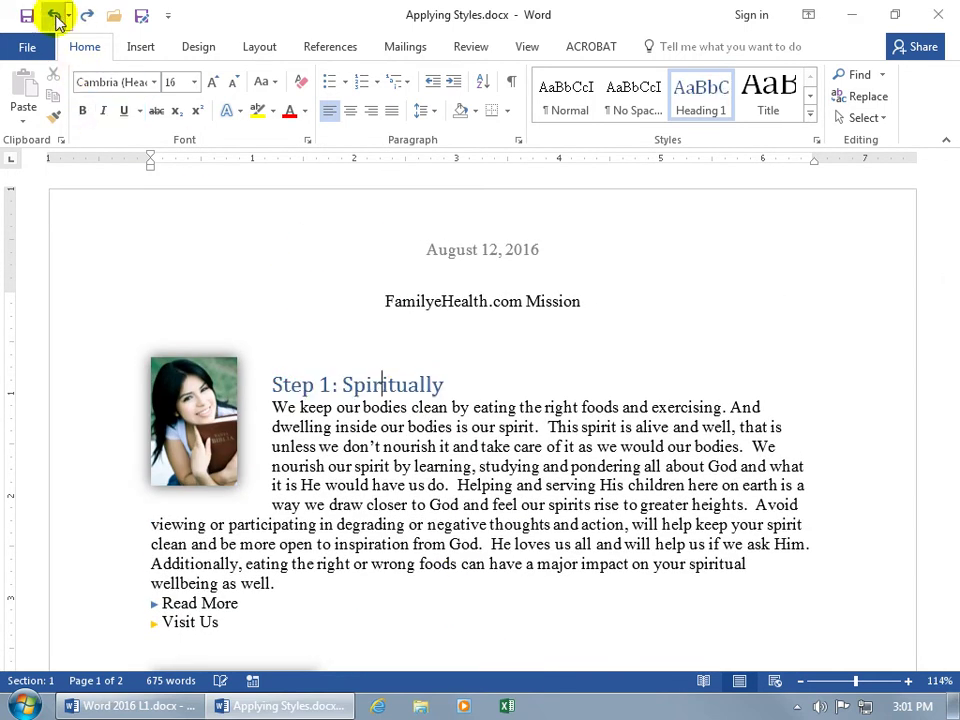
pyautogui.rightClick(703, 100)
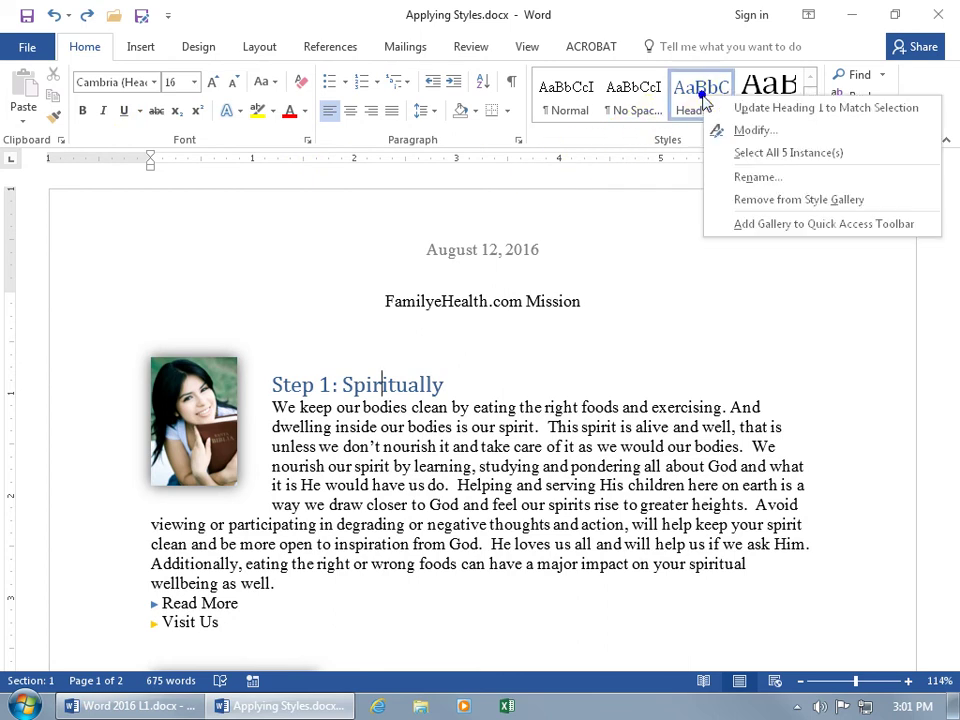
pyautogui.click(724, 131)
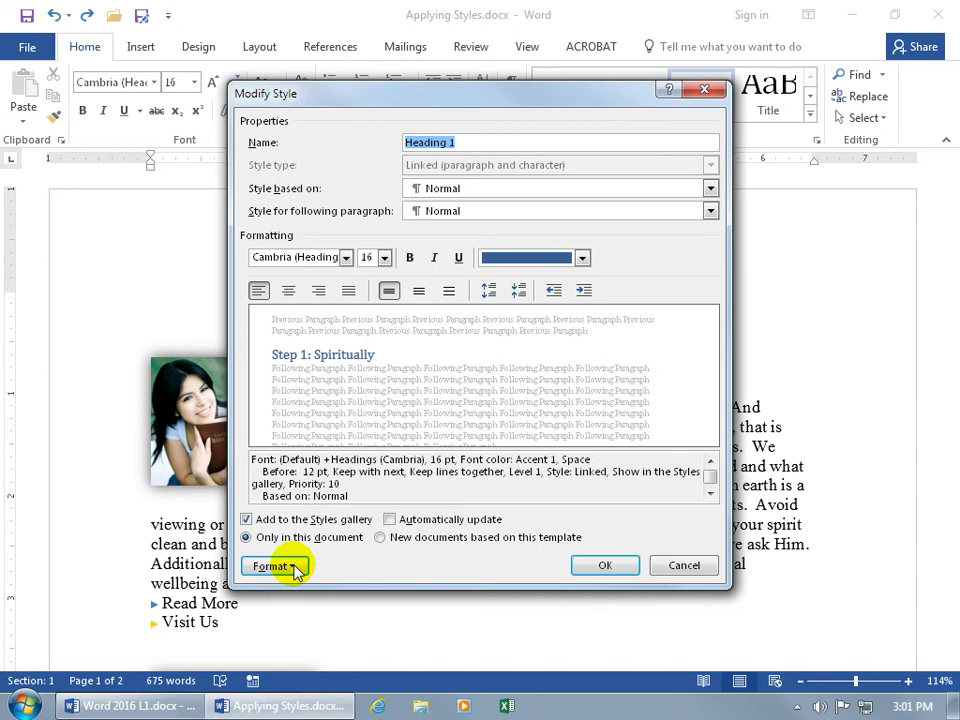
# - View Heading 1's Font settings, cancel them unchanged, and reopen the Format menu
pyautogui.click(293, 567)
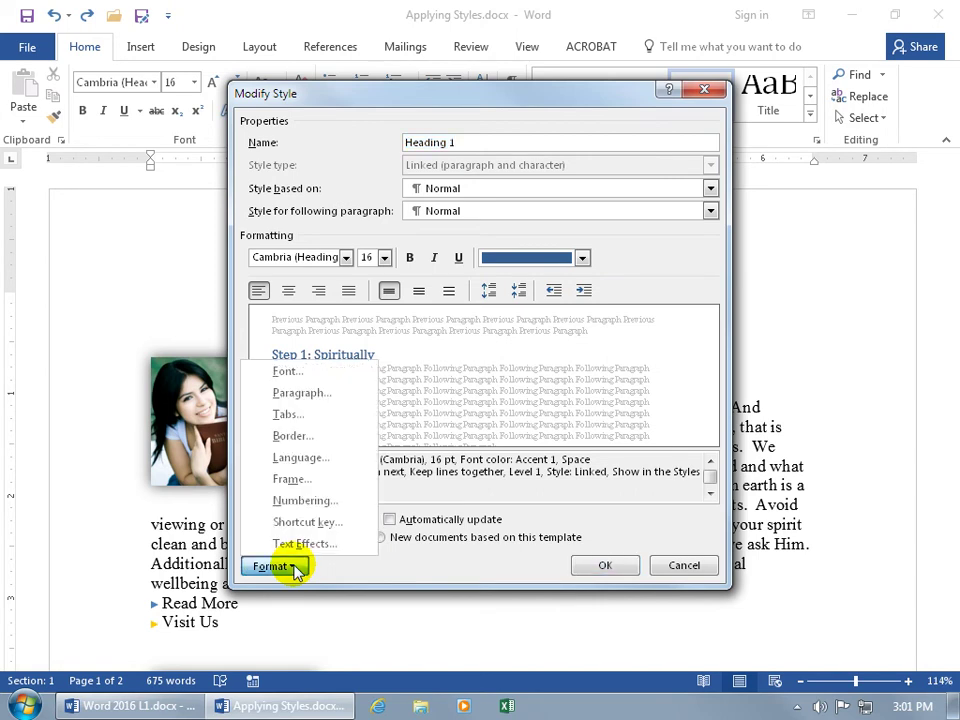
pyautogui.click(305, 374)
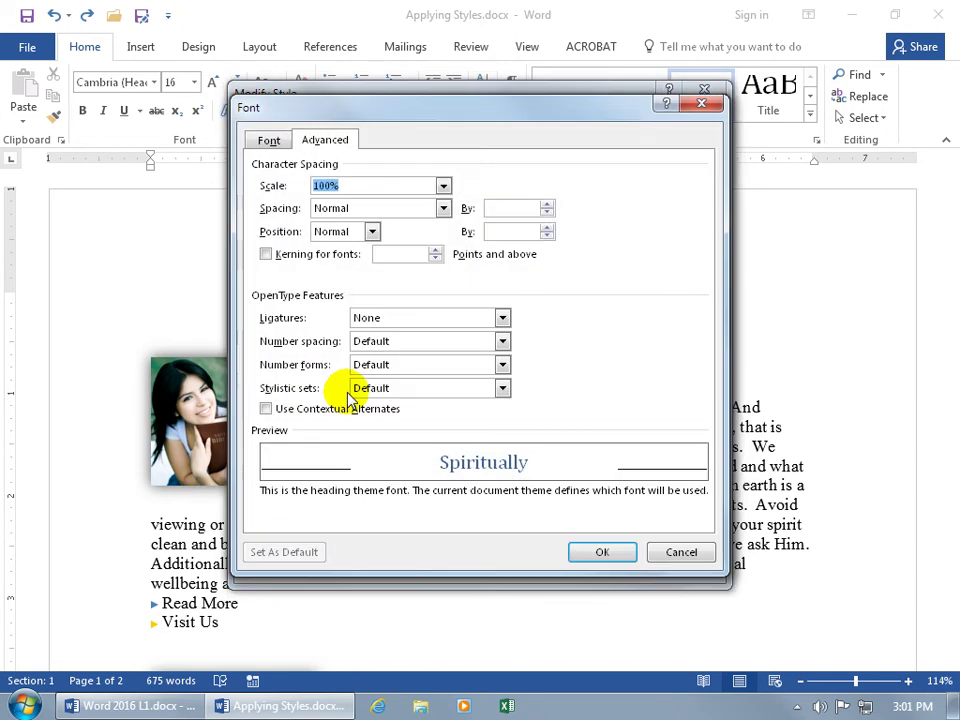
pyautogui.click(272, 143)
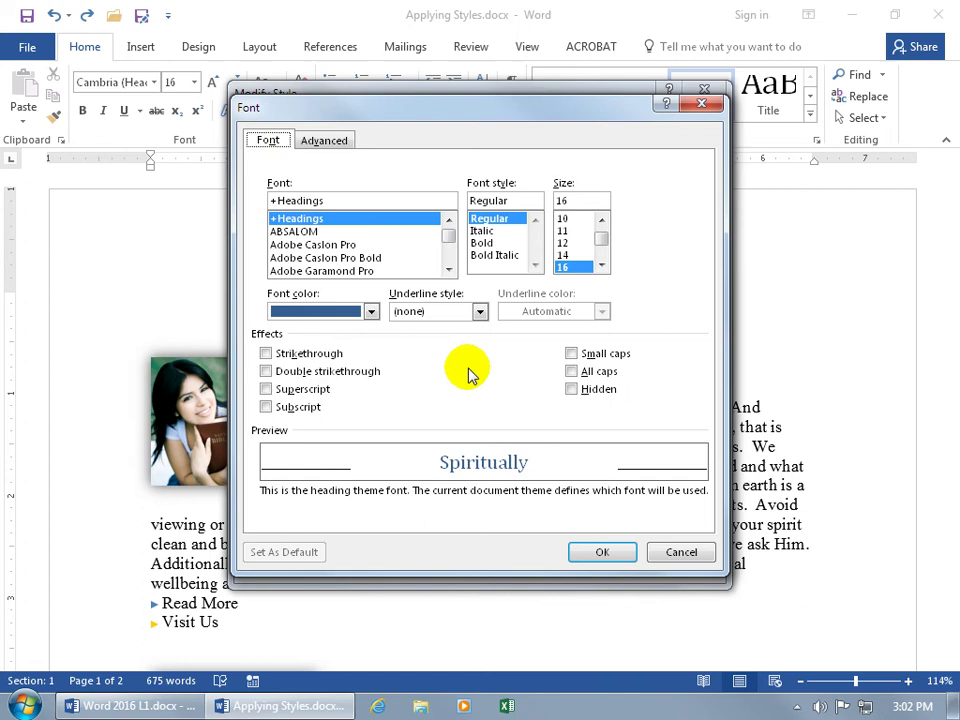
pyautogui.click(680, 549)
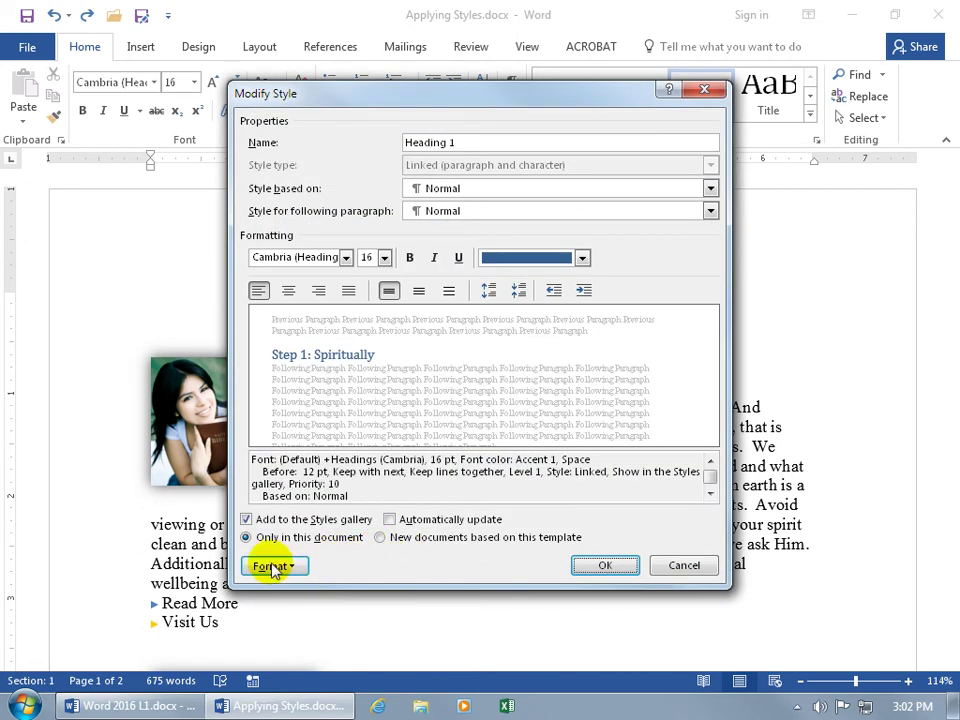
pyautogui.click(268, 566)
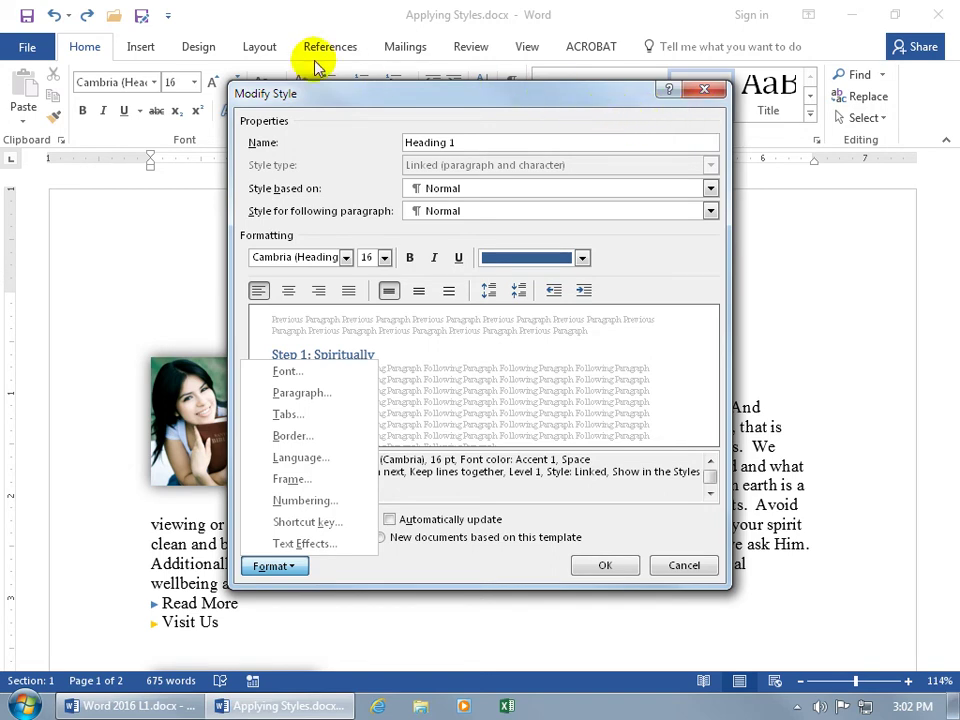
# - Assign the unused shortcut Alt+Ctrl+Shift+Z to Heading 1, discarding Ctrl+P, which printing already uses
pyautogui.click(316, 527)
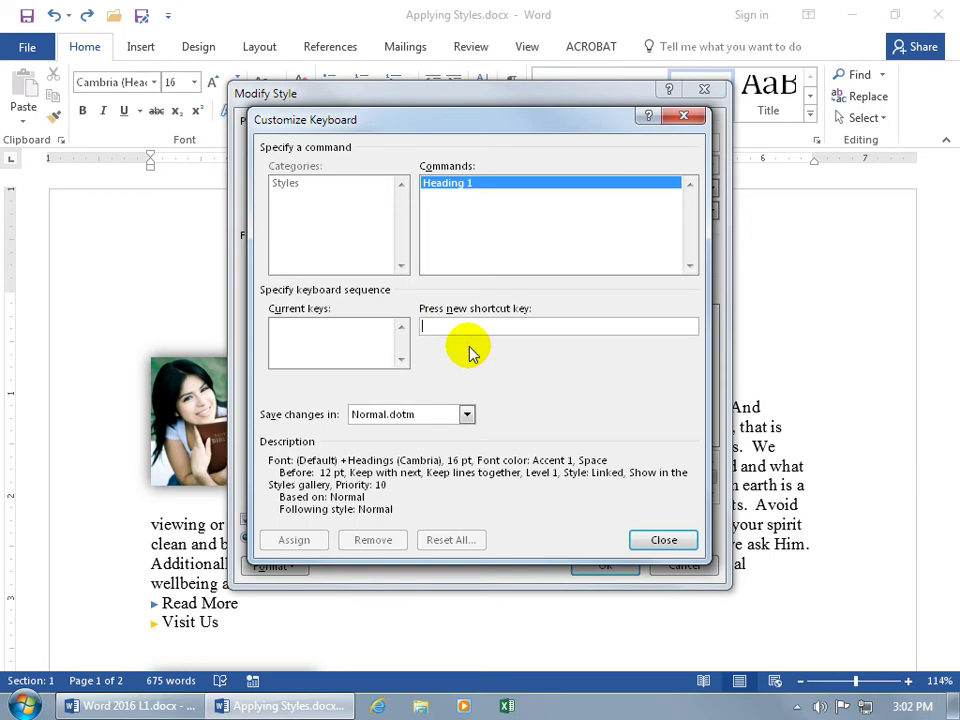
pyautogui.hotkey('ctrl', 'p')
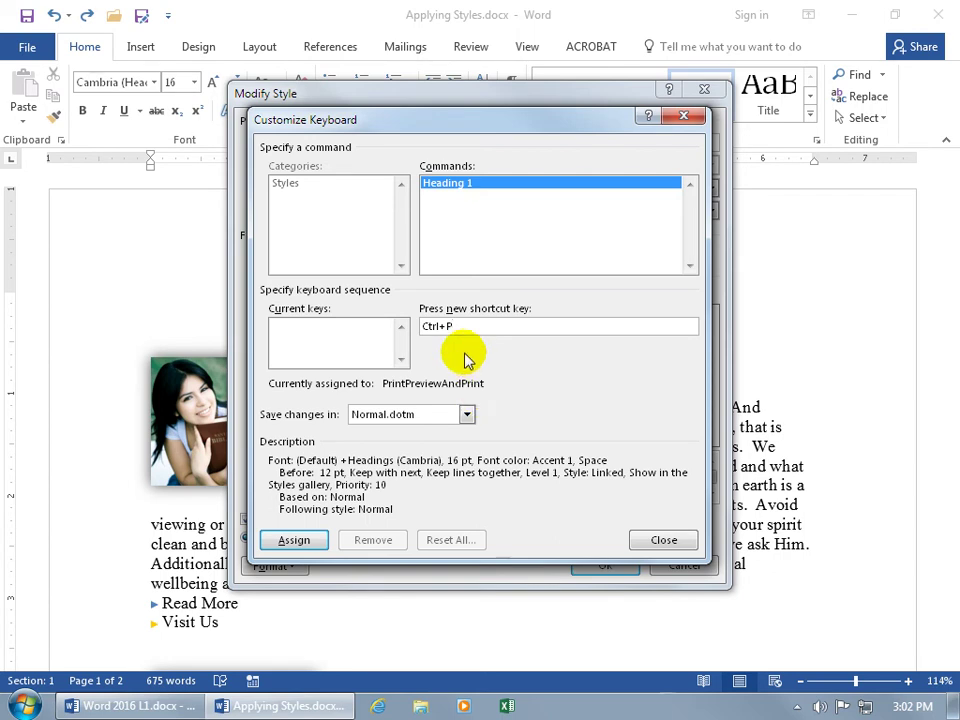
pyautogui.press('BackSpace')
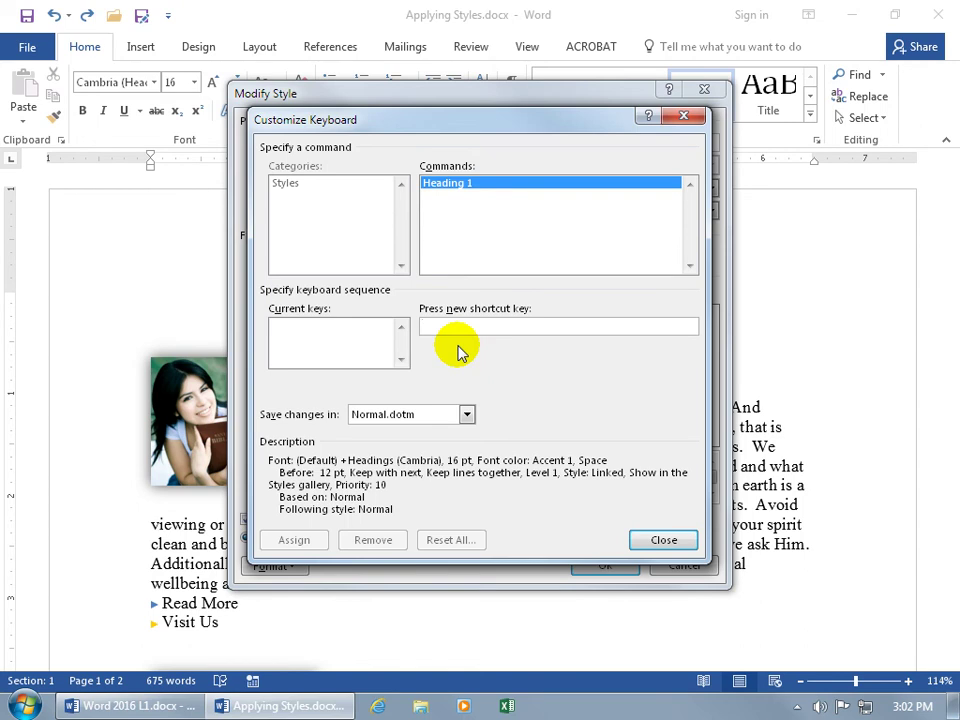
pyautogui.hotkey('ctrl', 'alt', 'shift', 'z')
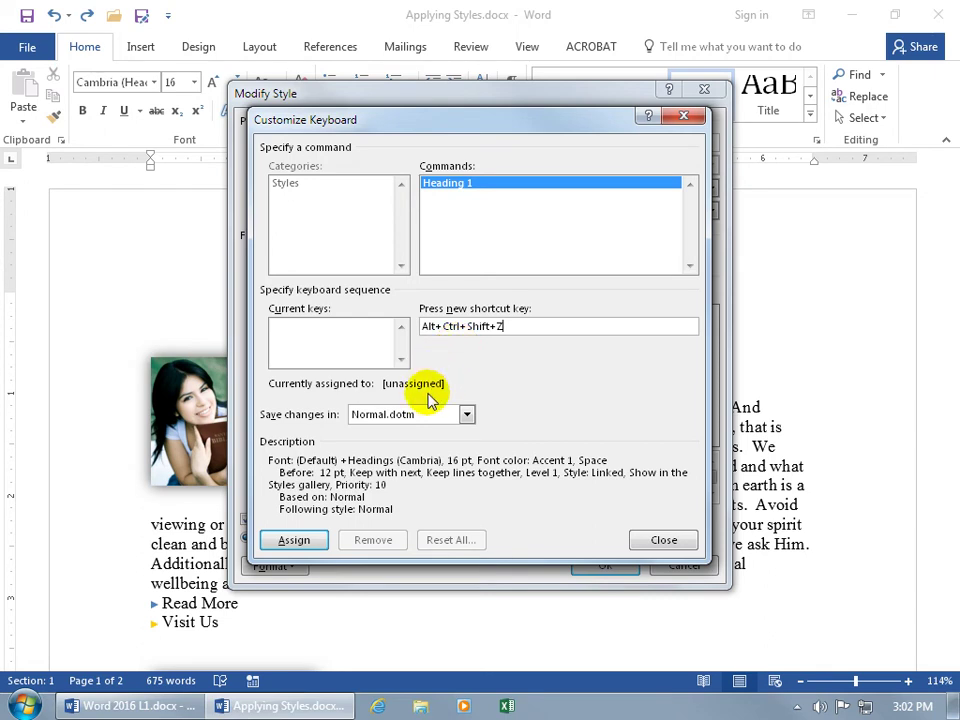
pyautogui.click(294, 540)
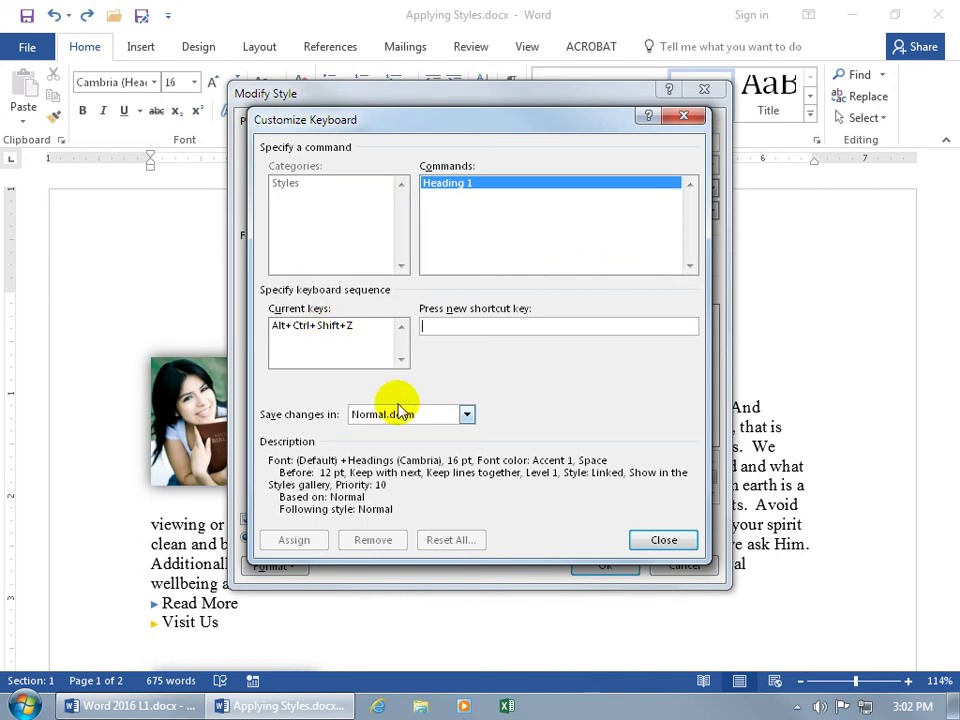
pyautogui.click(675, 538)
# - Apply Heading 1 to the Read More line with the keyboard shortcut, then undo it
pyautogui.click(610, 565)
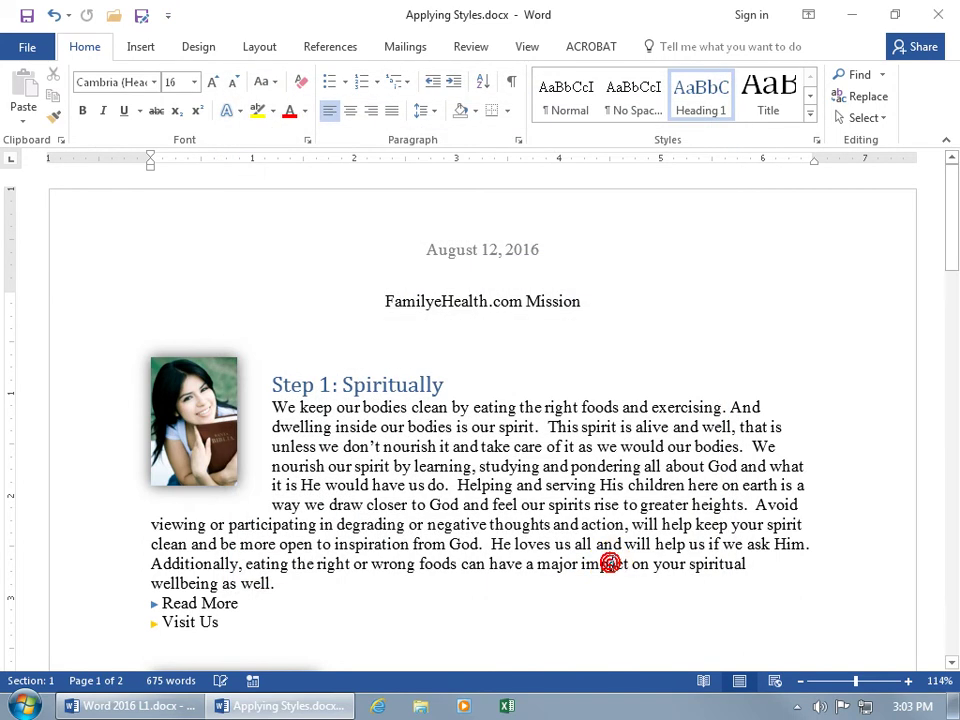
pyautogui.click(490, 485)
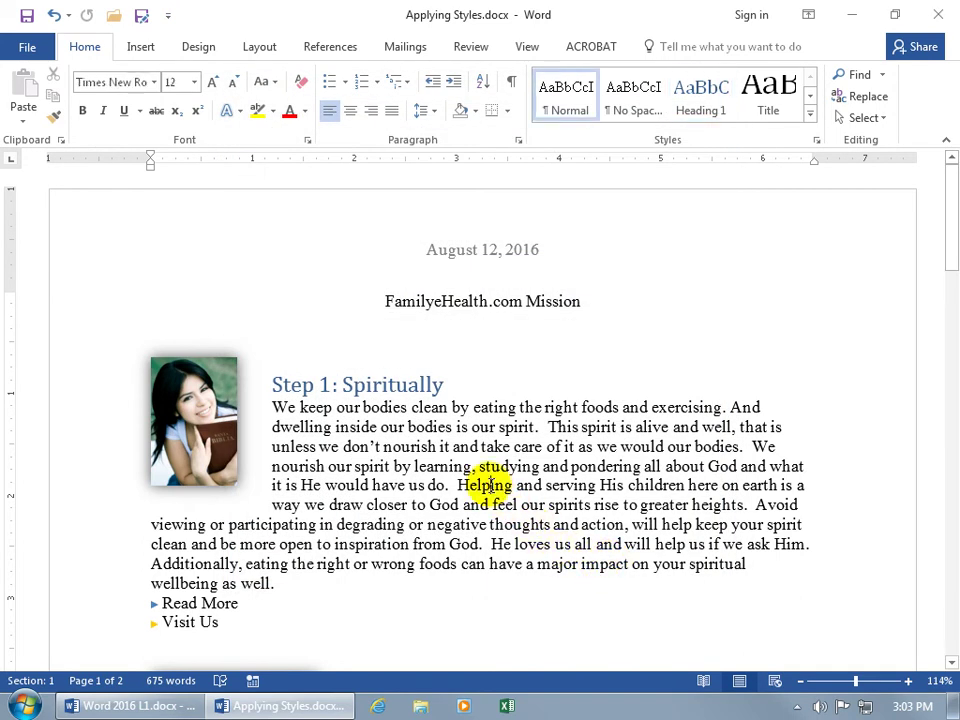
pyautogui.click(210, 603)
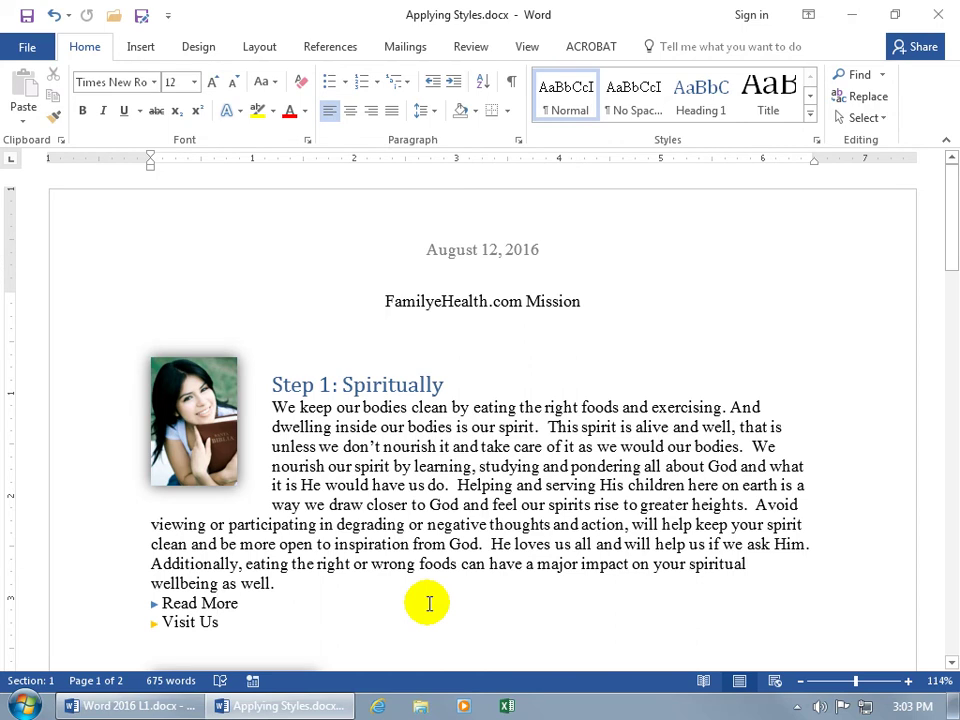
pyautogui.hotkey('ctrl', 'alt', '1')
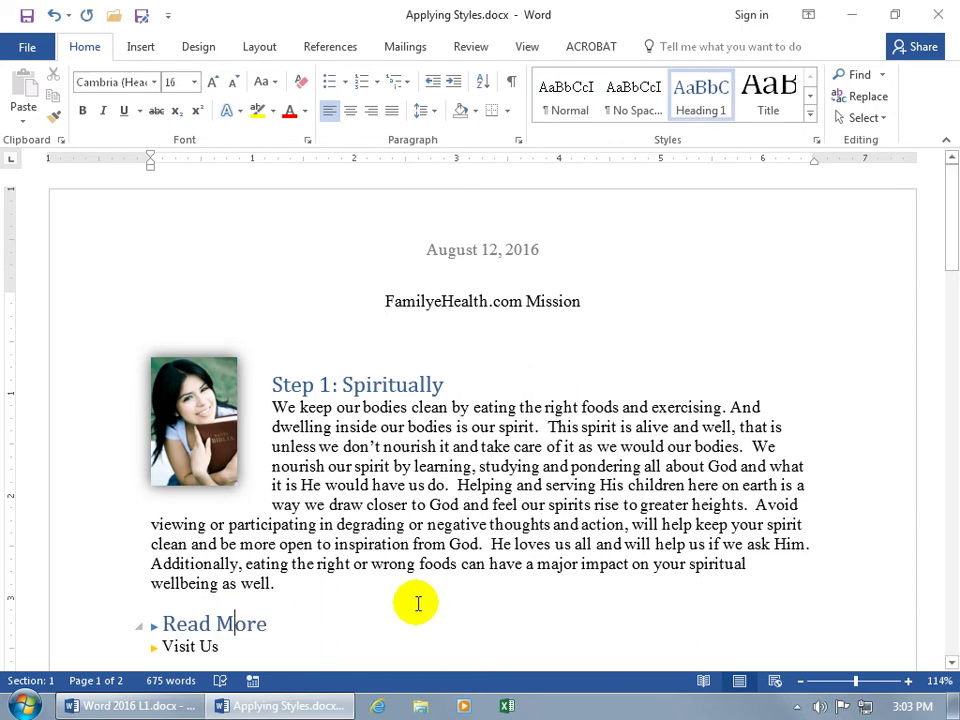
pyautogui.click(55, 15)
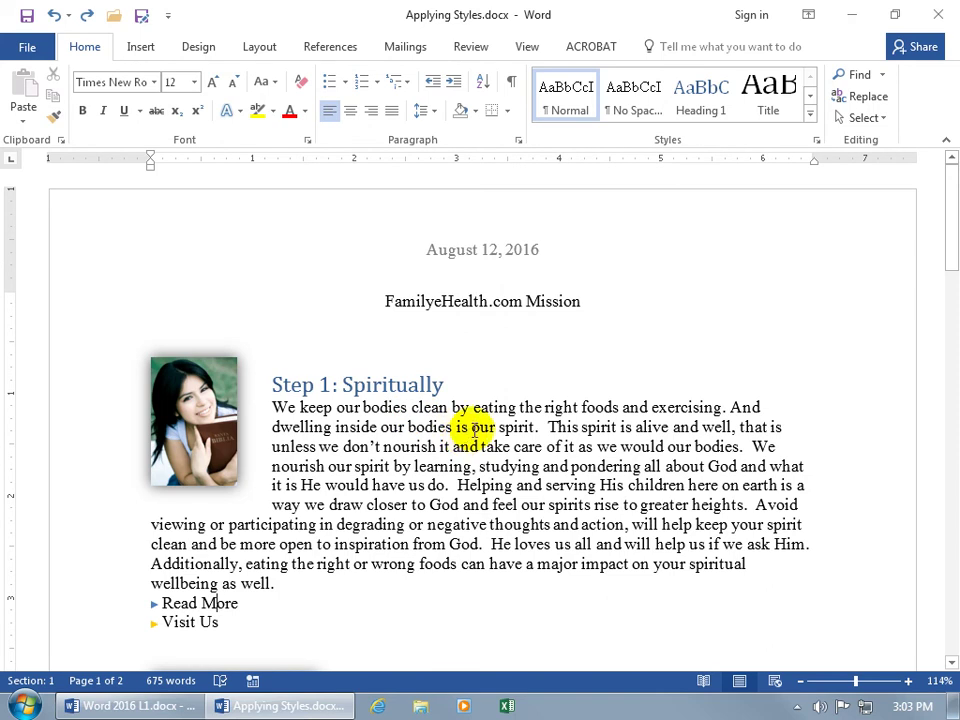
# - Remove the assigned keyboard shortcut from the Heading 1 style
pyautogui.rightClick(705, 108)
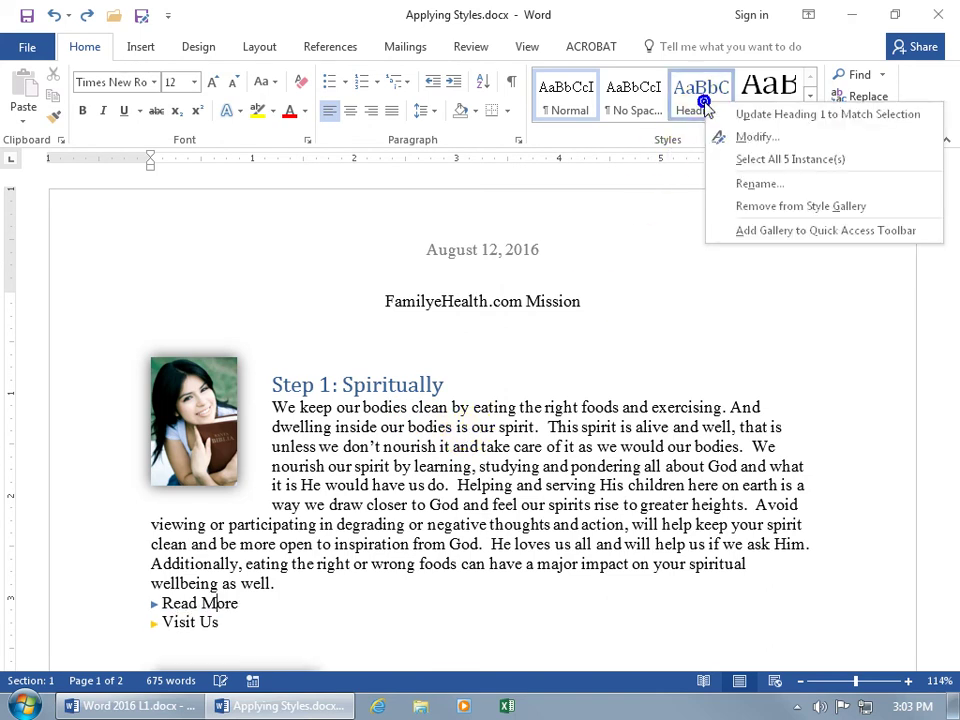
pyautogui.click(729, 136)
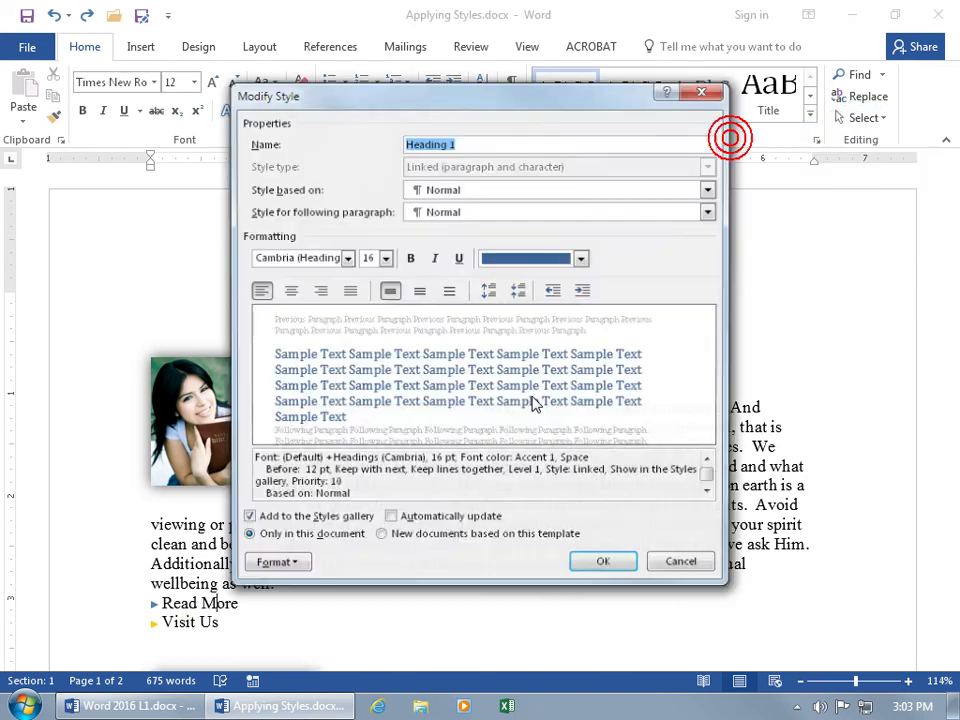
pyautogui.click(295, 565)
pyautogui.click(285, 522)
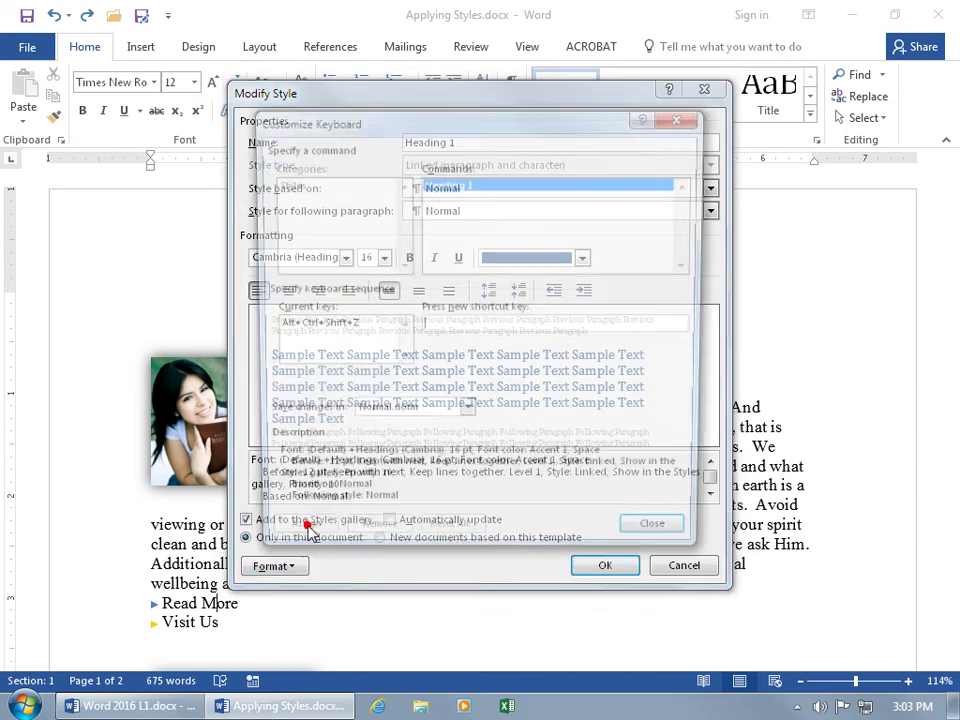
pyautogui.click(336, 328)
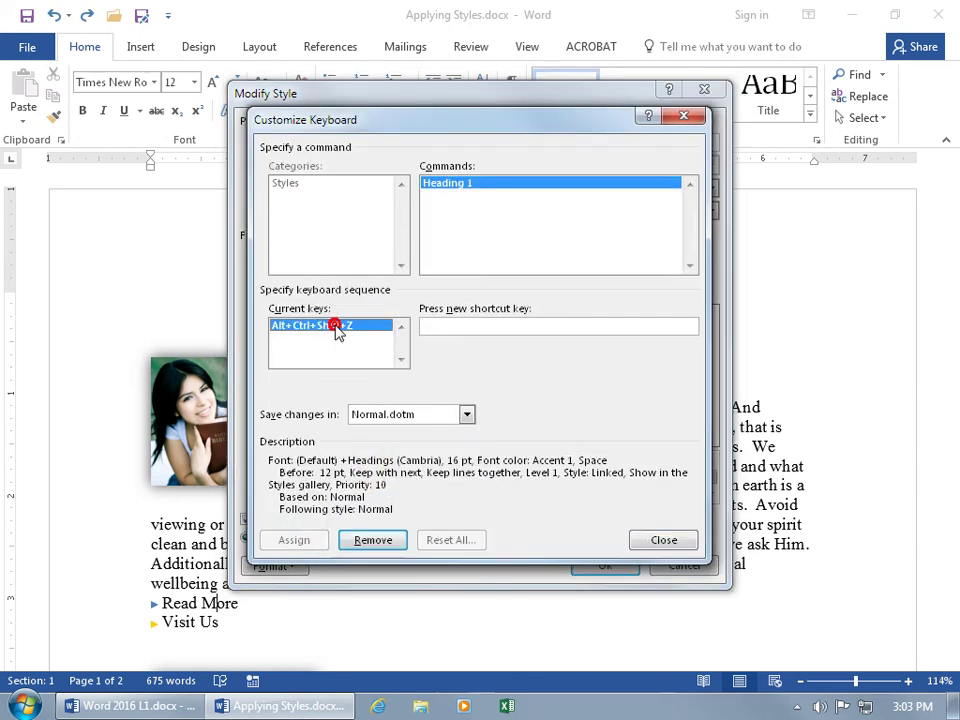
pyautogui.click(379, 543)
pyautogui.click(672, 541)
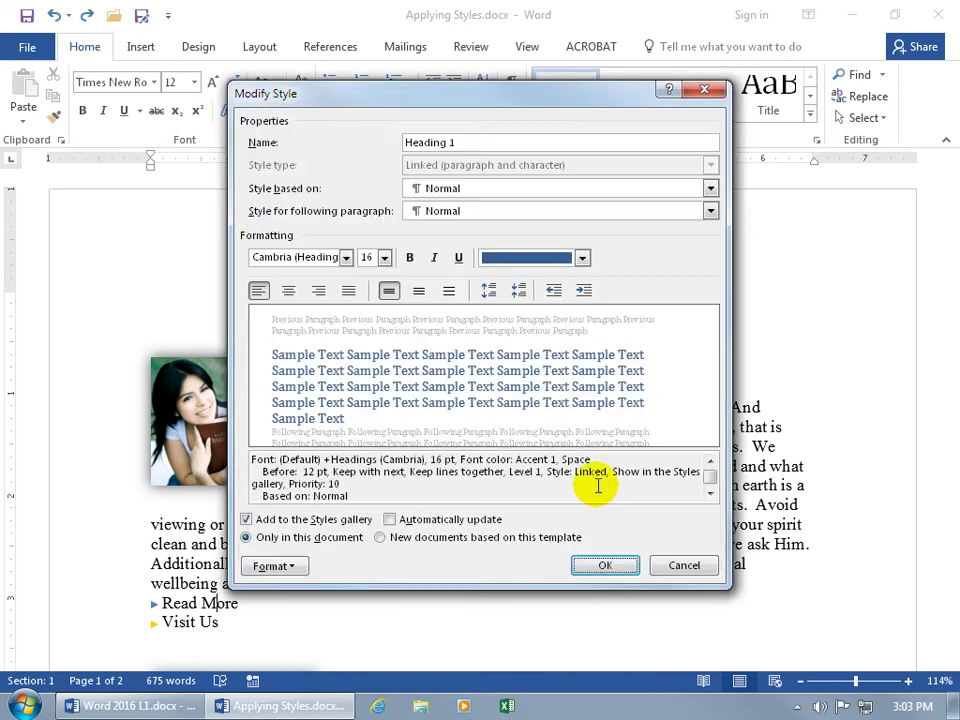
pyautogui.click(617, 568)
pyautogui.scroll(-2, 470, 490)
pyautogui.scroll(1, 430, 480)
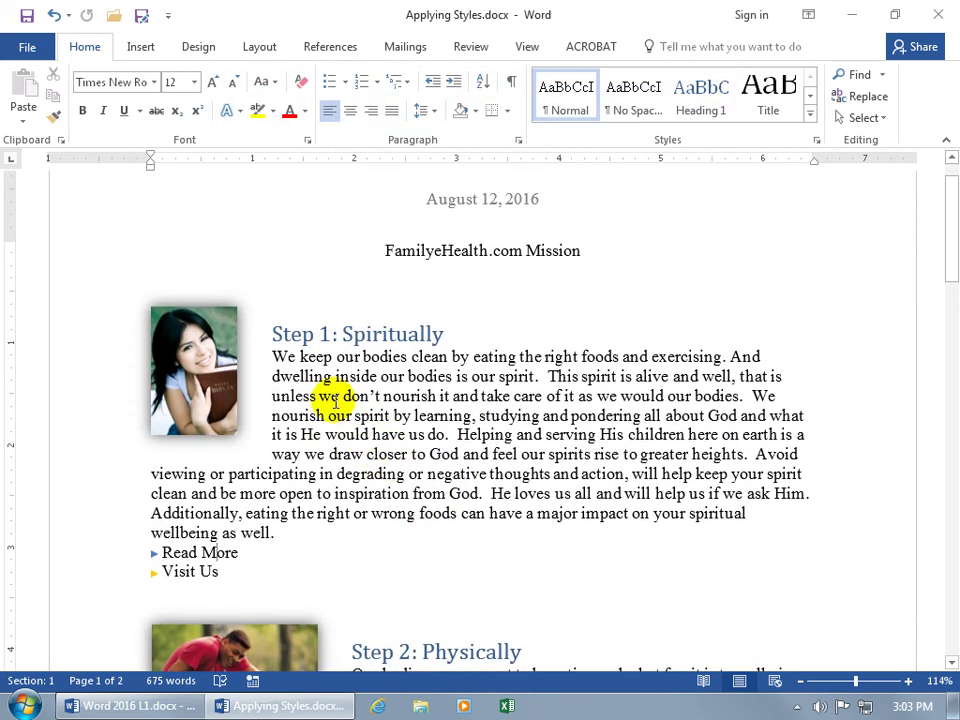
# - Make the 'Step 1: Spiritually' heading red and italic, leaving bold off
pyautogui.moveTo(271, 334); pyautogui.dragTo(456, 334)
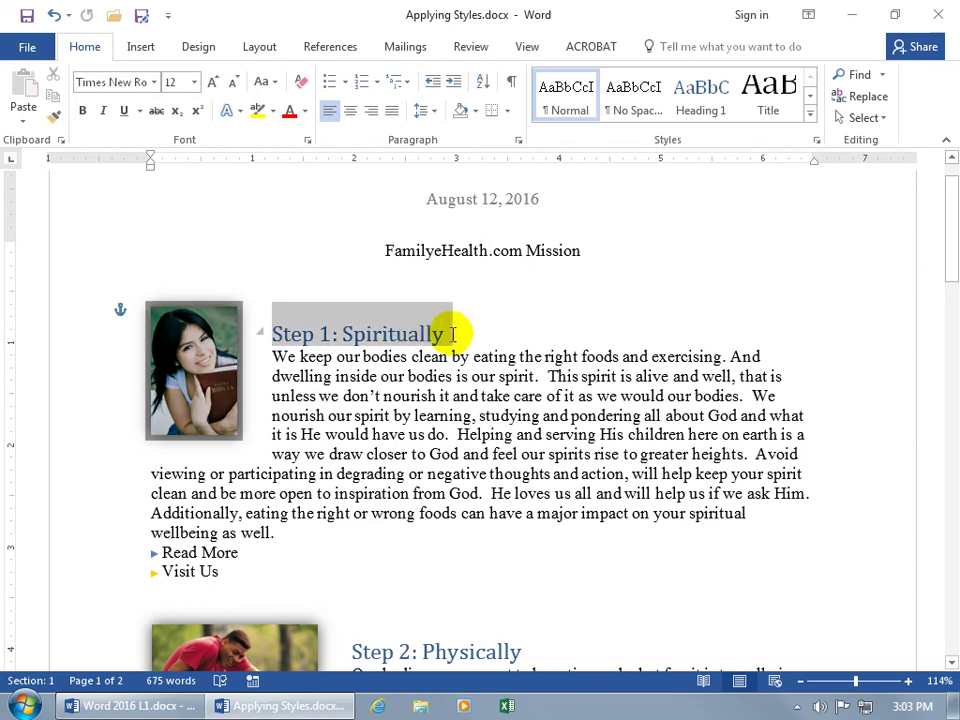
pyautogui.hotkey('ctrl', 'alt', '1')
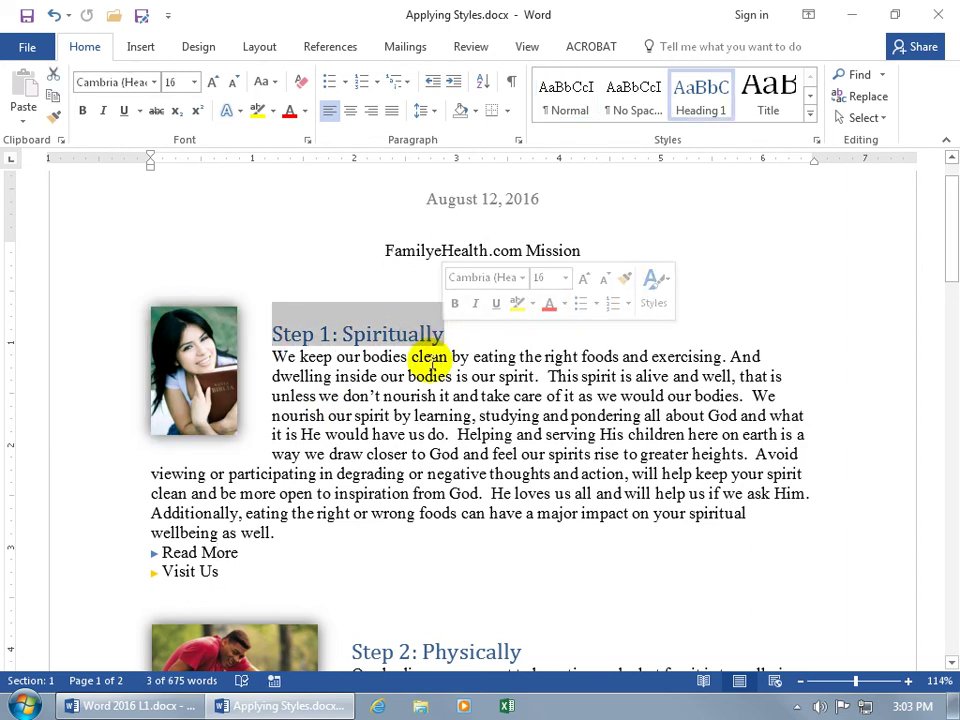
pyautogui.click(549, 305)
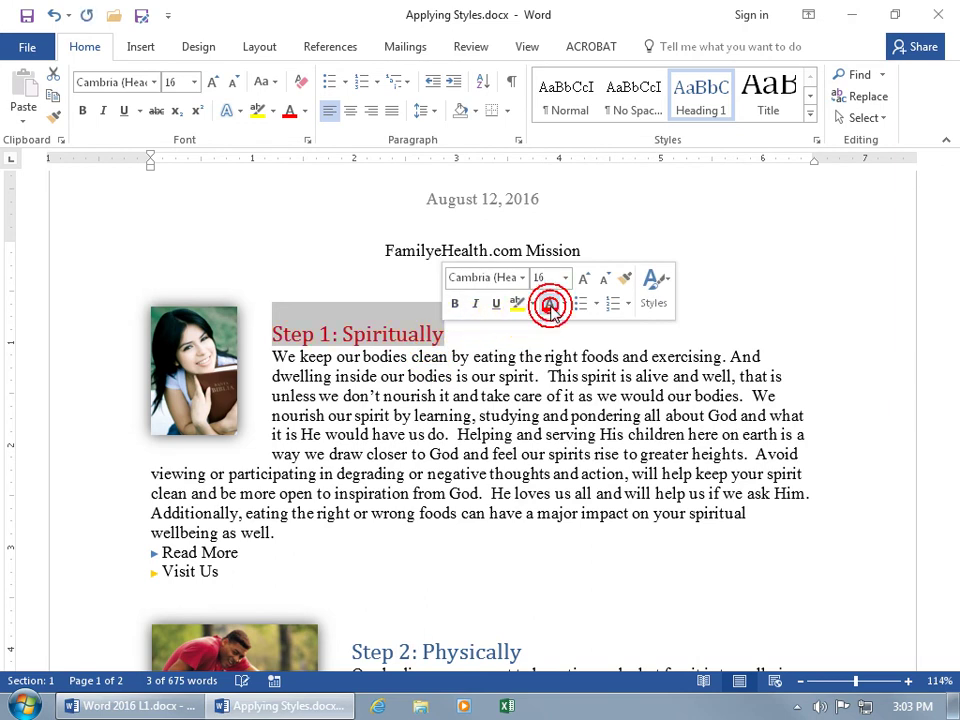
pyautogui.click(474, 304)
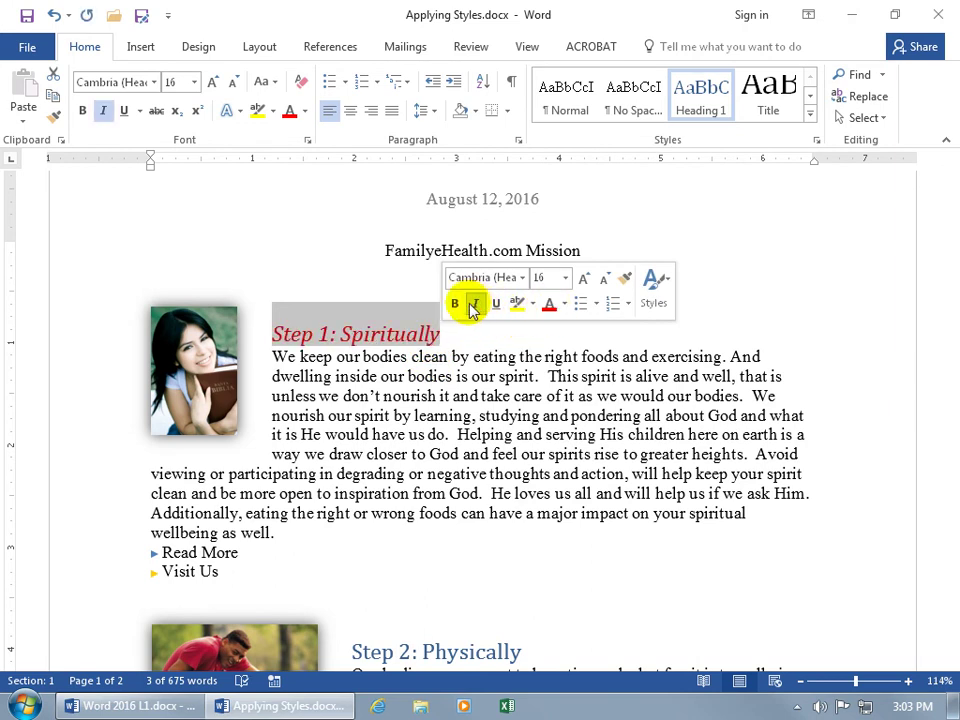
pyautogui.click(455, 304)
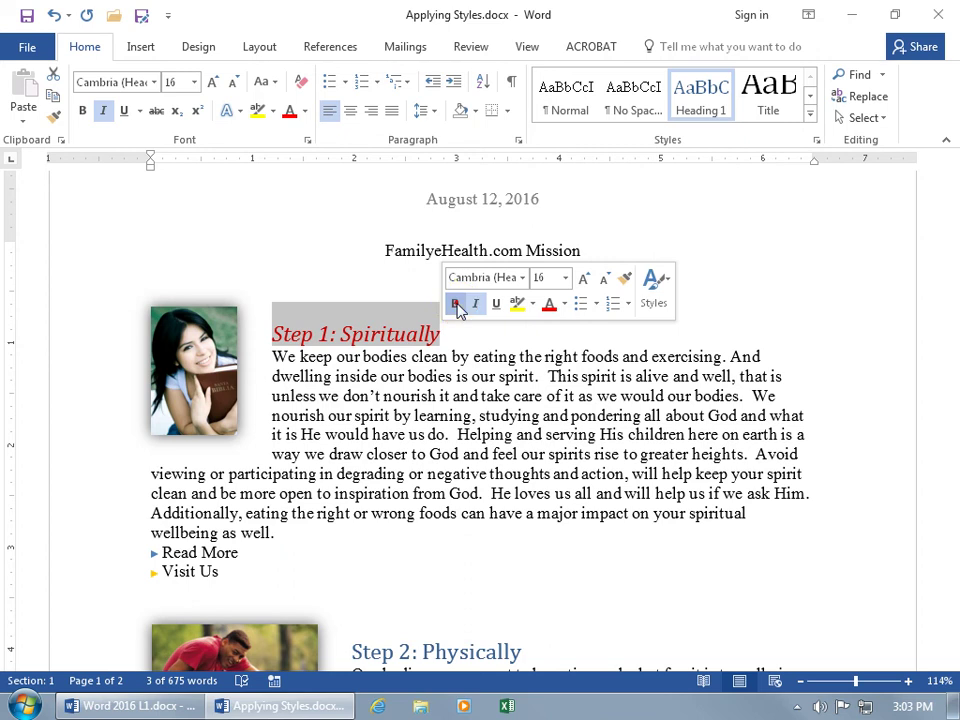
pyautogui.click(456, 305)
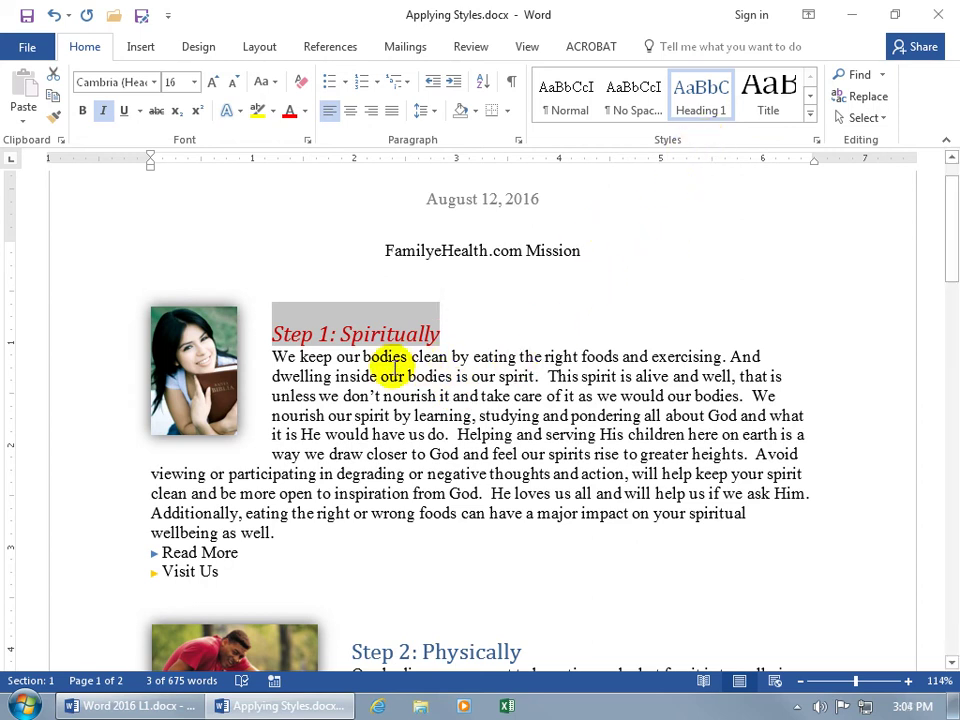
pyautogui.scroll(-1, 395, 368)
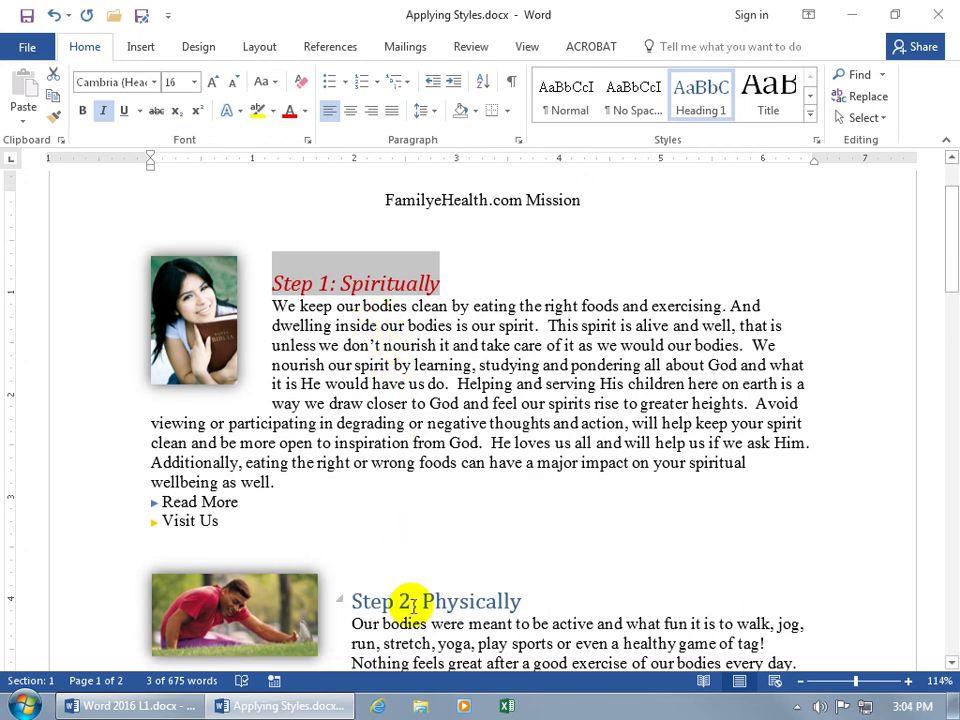
pyautogui.scroll(2, 425, 575)
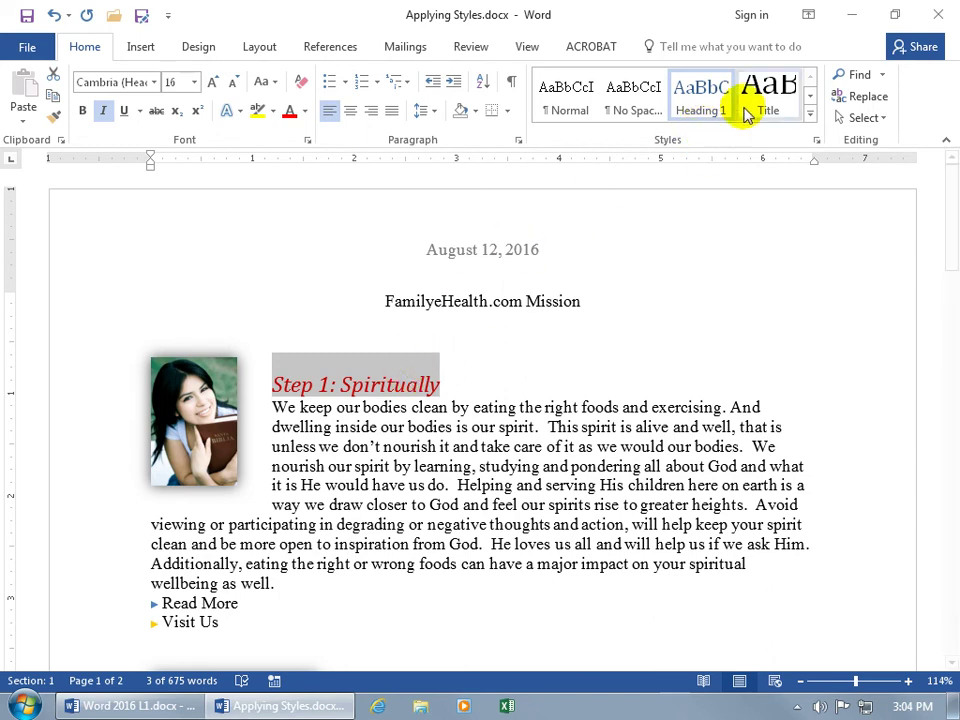
# - Update Heading 1 to match the selected red italic heading
pyautogui.rightClick(711, 103)
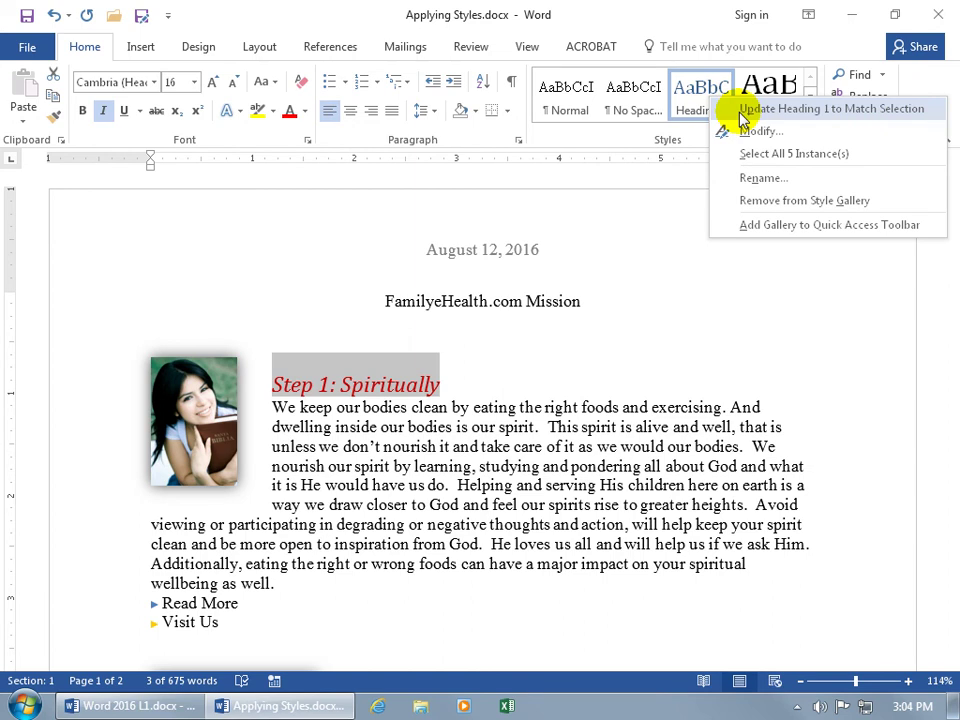
pyautogui.click(741, 112)
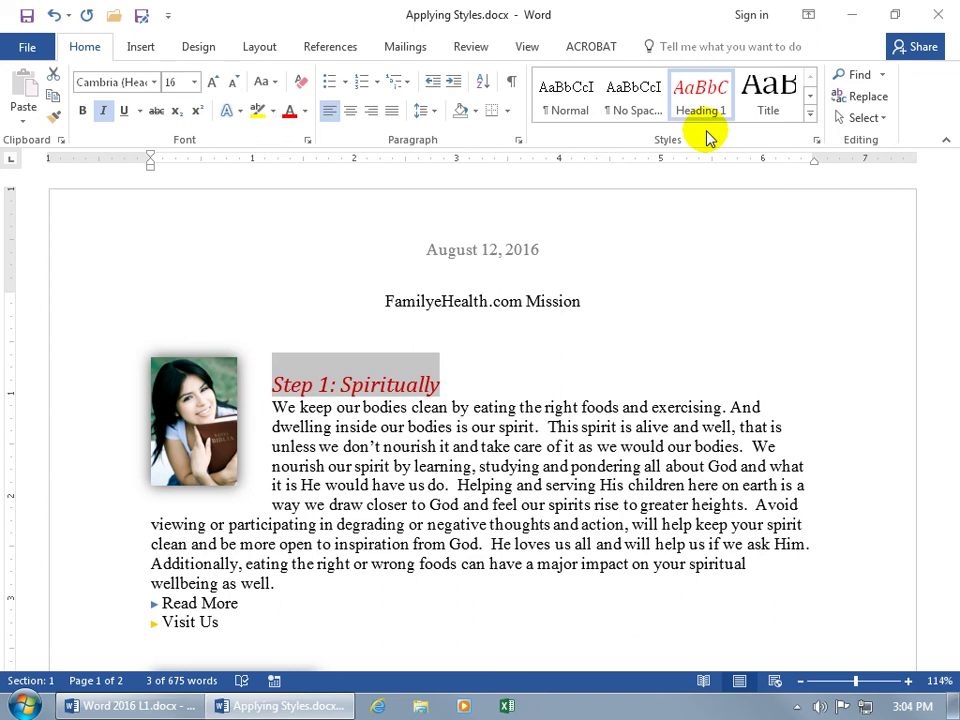
pyautogui.scroll(-5, 615, 407)
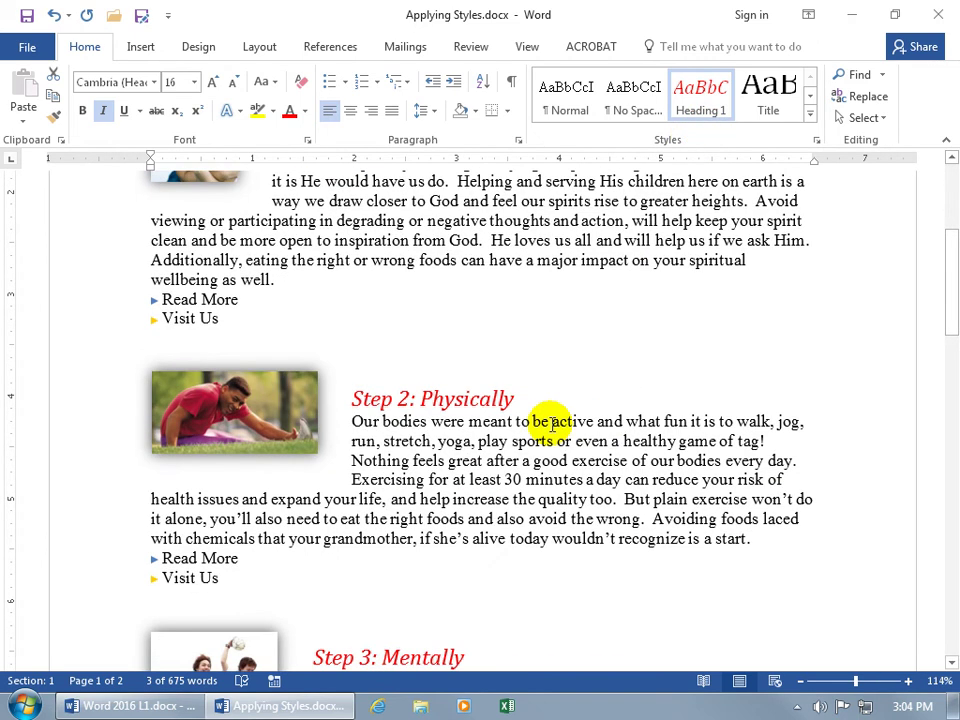
pyautogui.scroll(5, 550, 422)
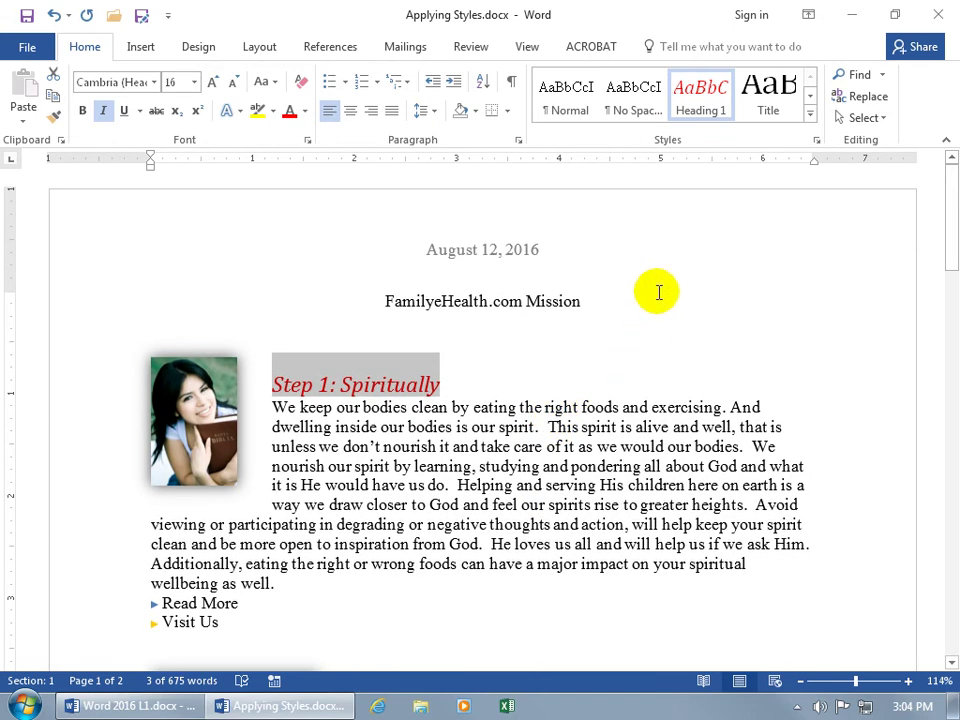
# - Select all Heading 1 instances in the document to check they are red italic
pyautogui.rightClick(703, 100)
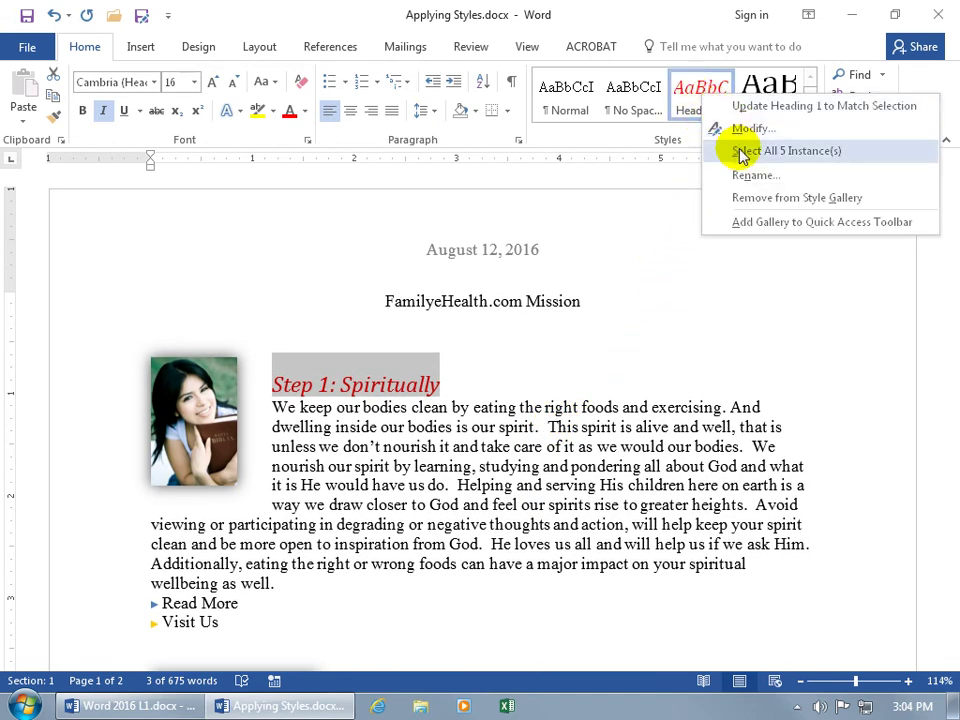
pyautogui.click(742, 152)
pyautogui.scroll(-5, 592, 480)
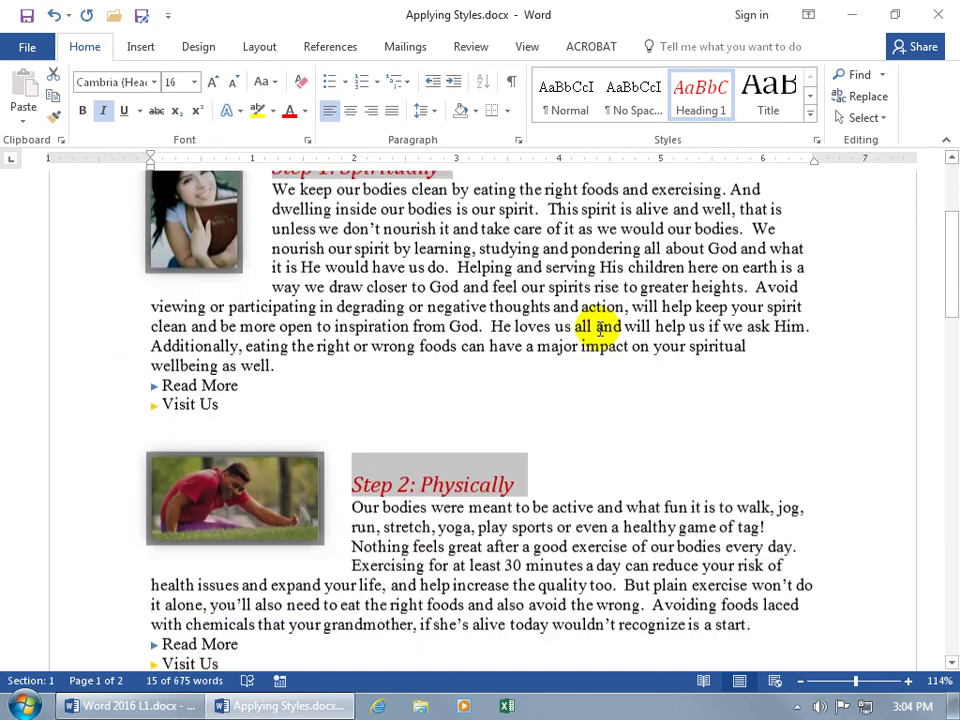
pyautogui.scroll(5, 458, 468)
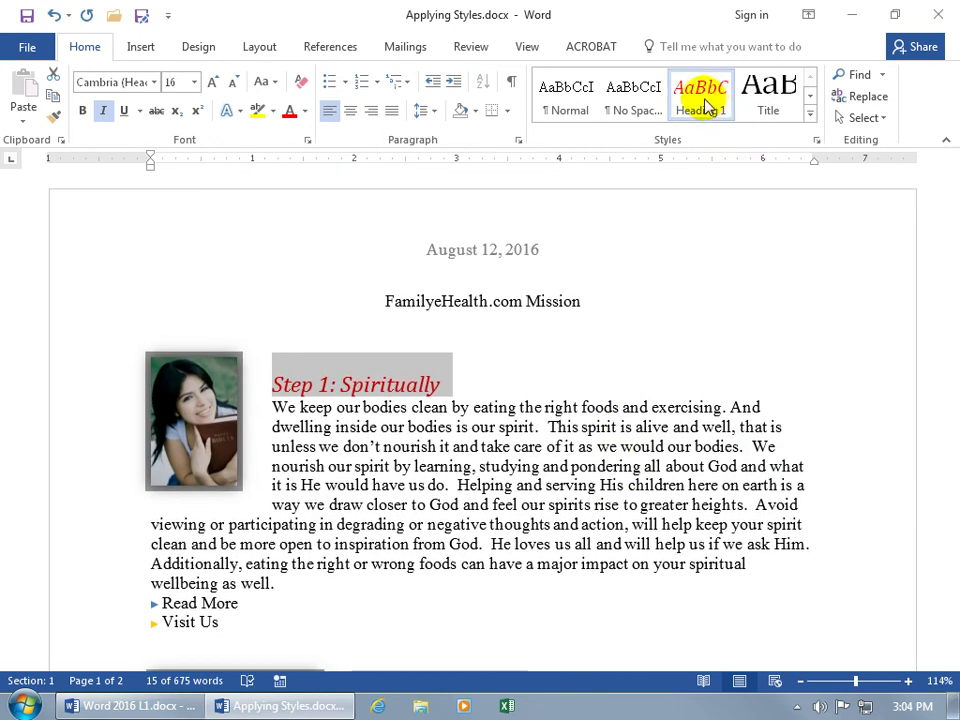
pyautogui.rightClick(703, 98)
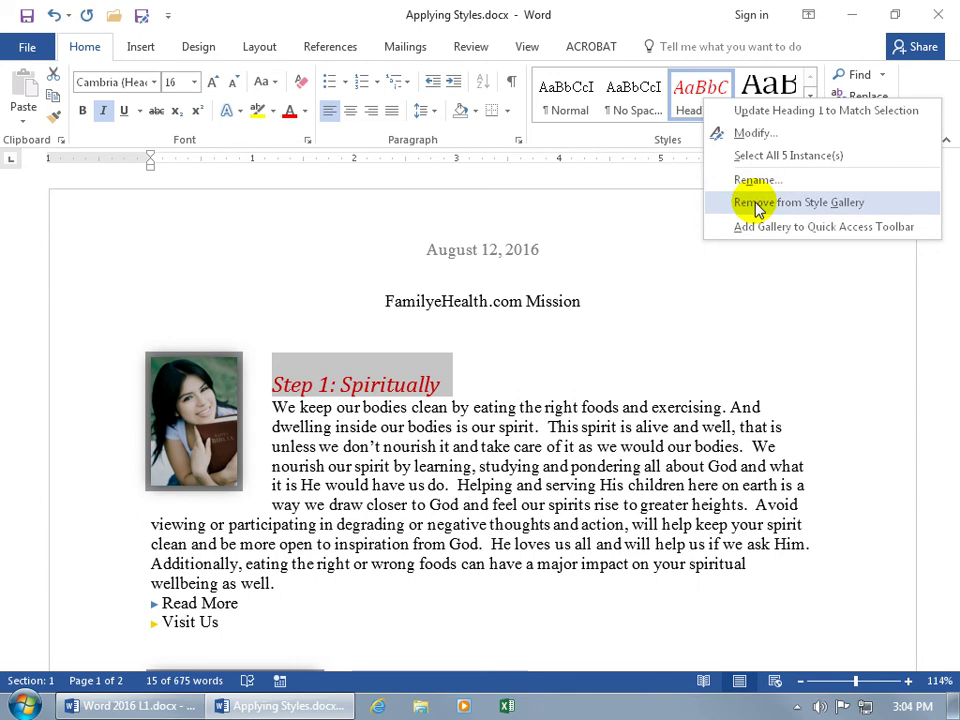
pyautogui.click(675, 212)
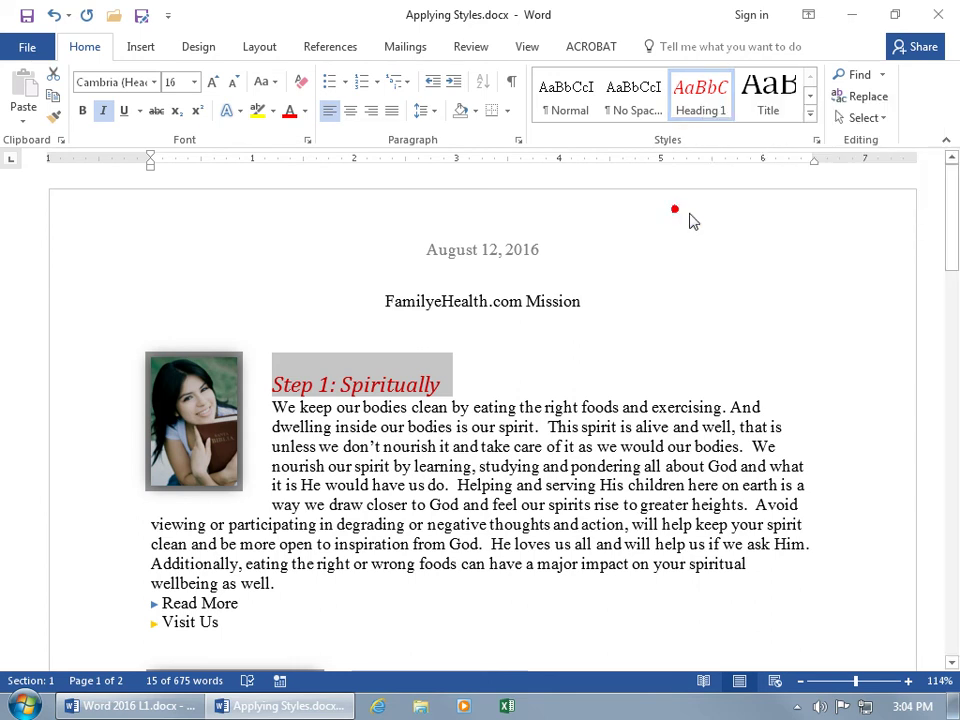
# - Open Manage Styles from the Styles pane and go to its Recommend tab
pyautogui.click(818, 144)
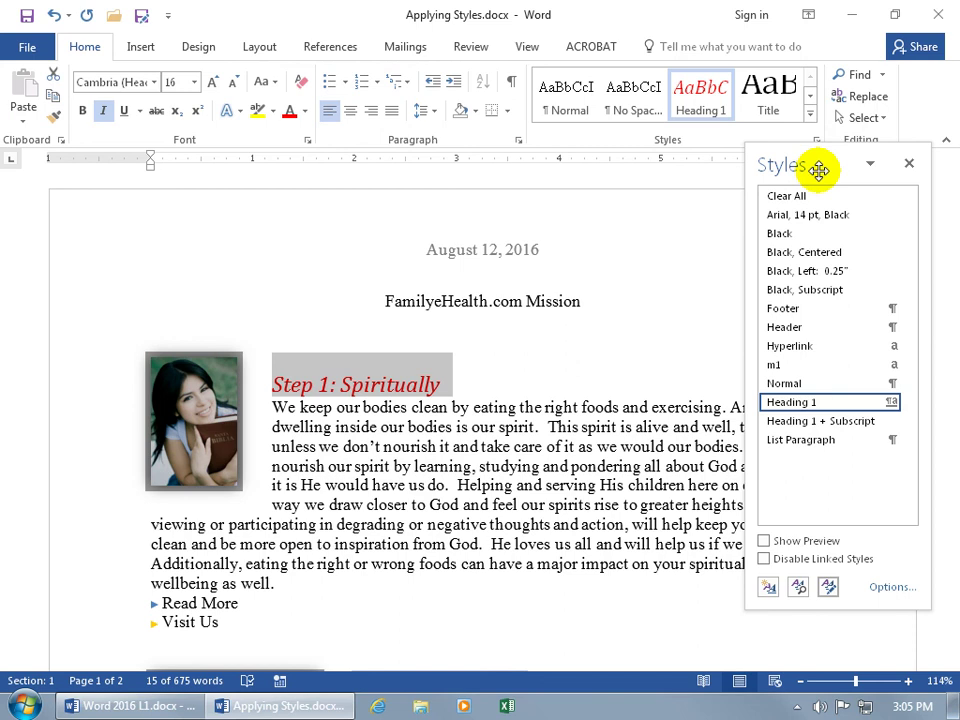
pyautogui.click(829, 589)
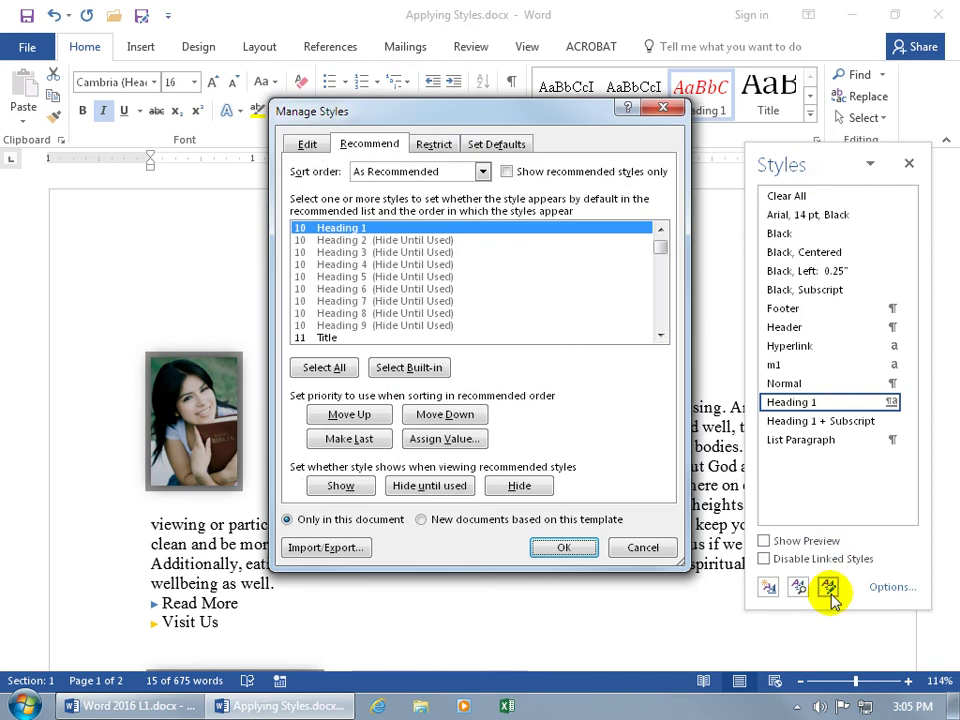
pyautogui.click(307, 145)
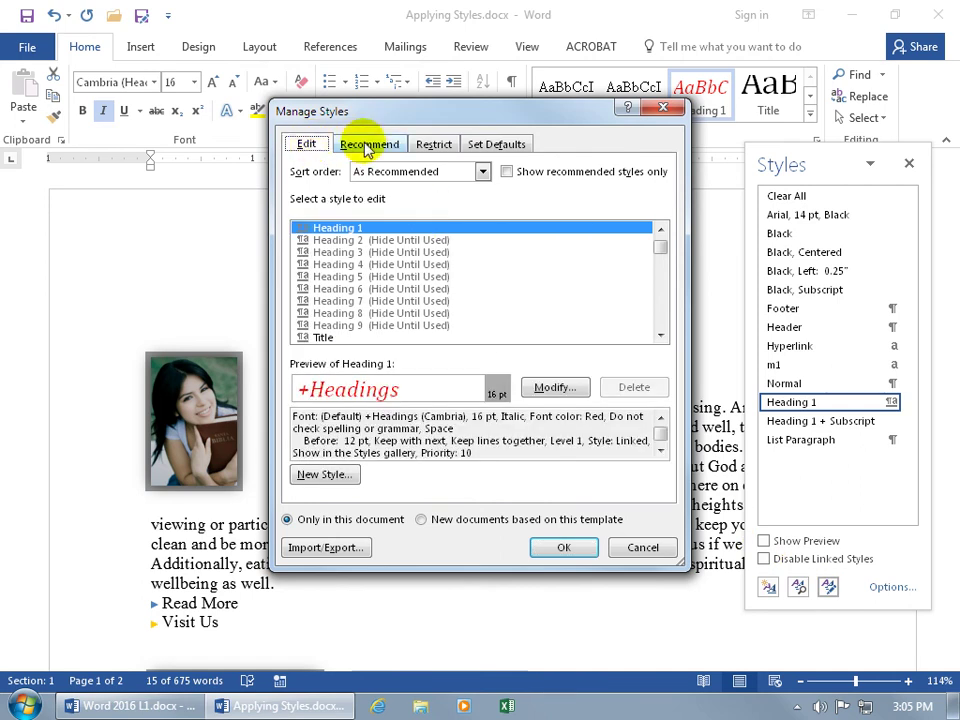
pyautogui.click(366, 146)
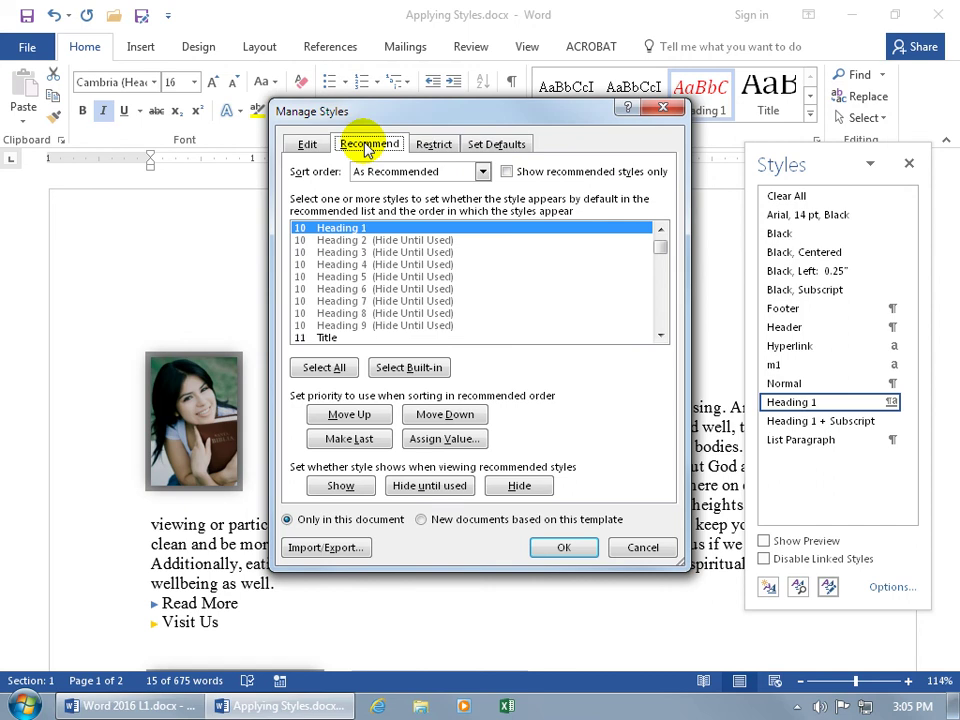
pyautogui.click(394, 276)
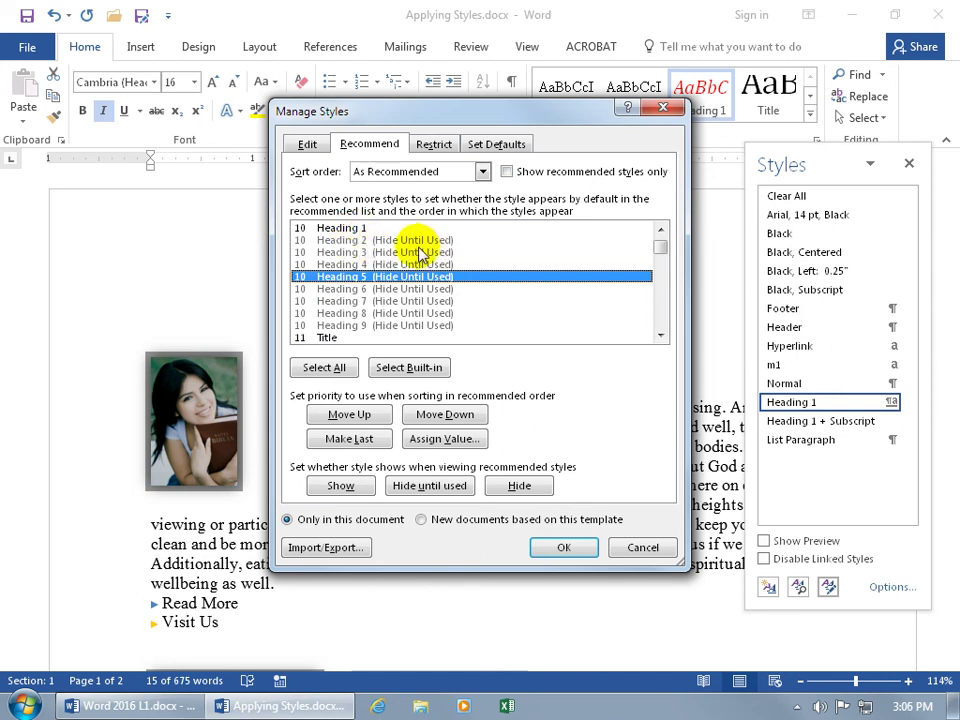
# - Show Heading 2 and Heading 3 as recommended styles, only in this document
pyautogui.click(410, 240)
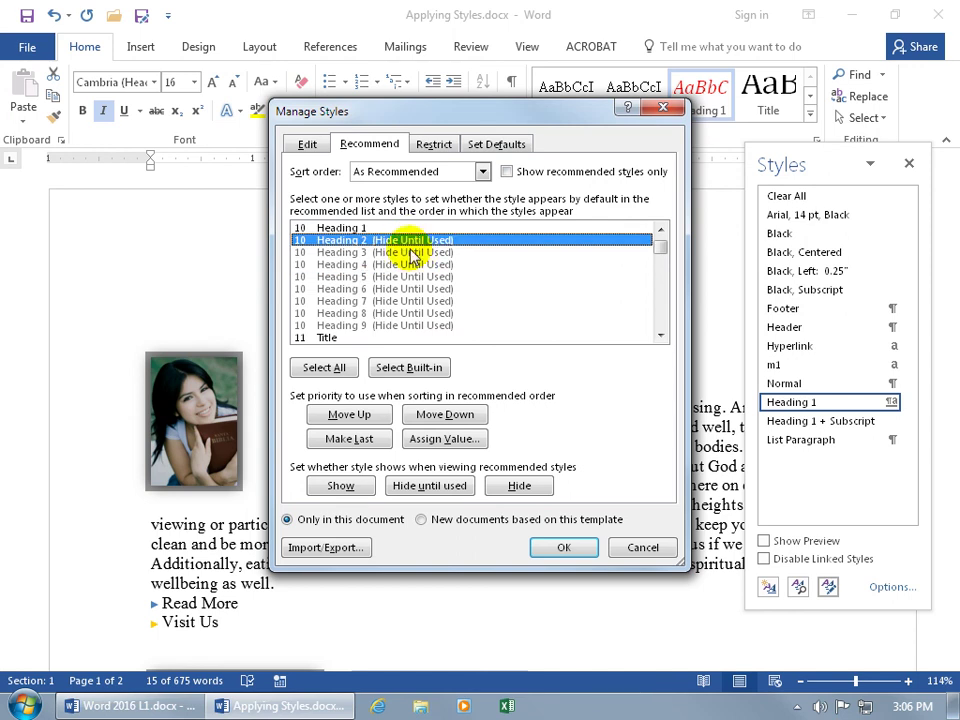
pyautogui.click(352, 486)
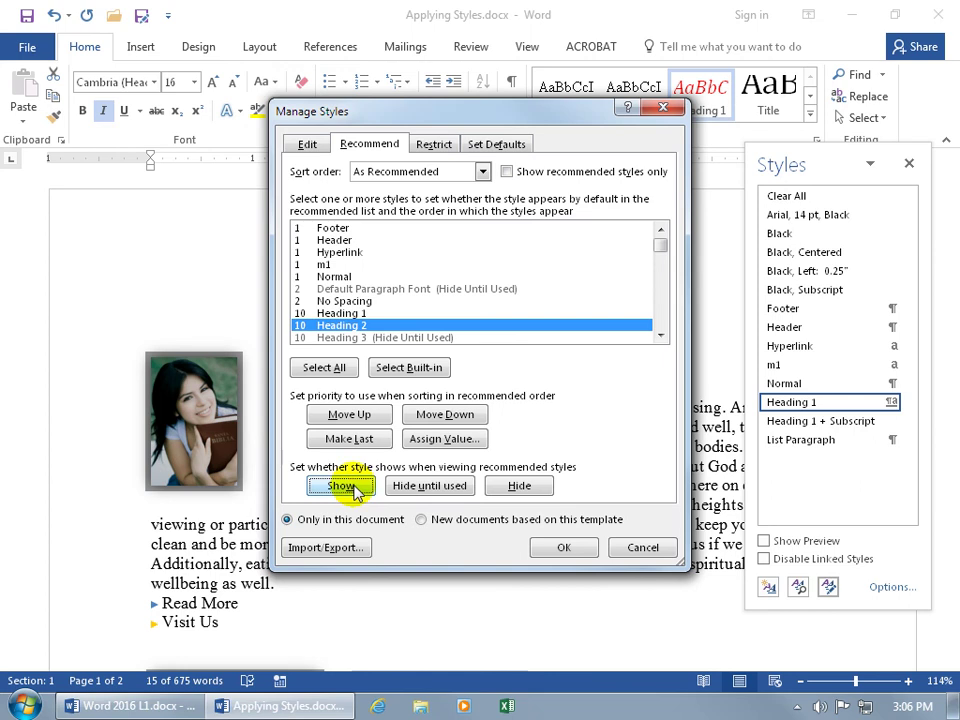
pyautogui.click(660, 336)
pyautogui.click(660, 336)
pyautogui.click(660, 336)
pyautogui.click(660, 336)
pyautogui.click(430, 290)
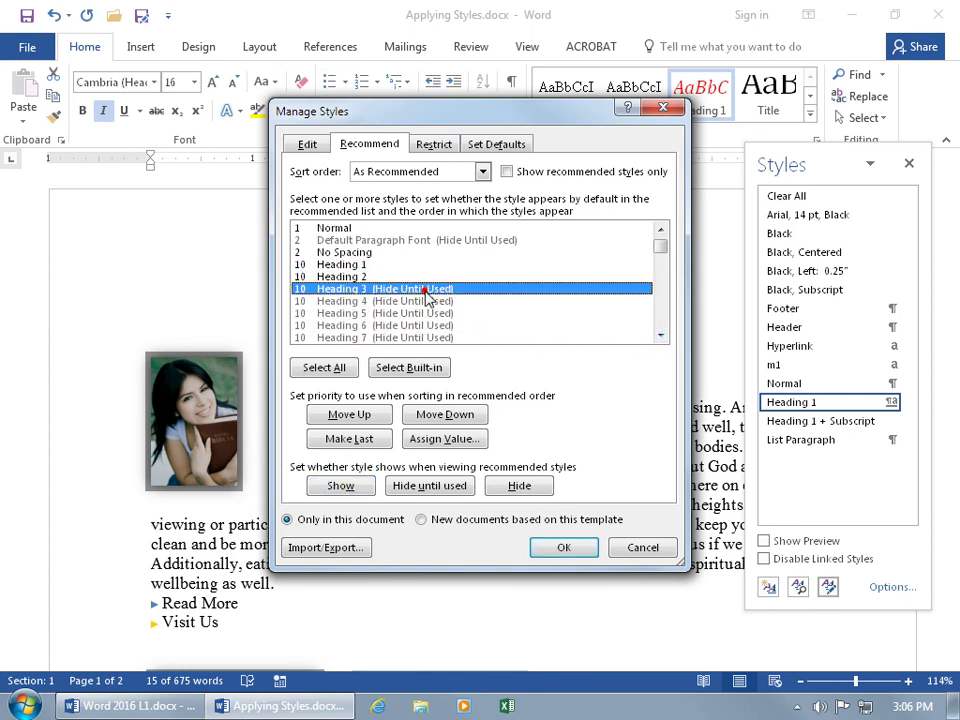
pyautogui.click(352, 485)
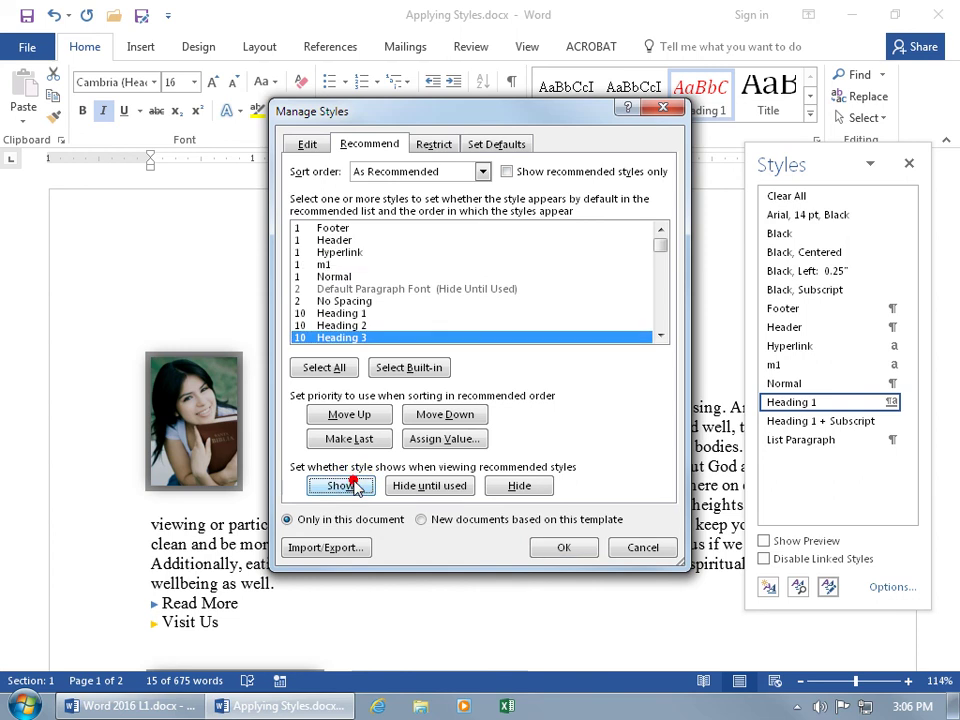
pyautogui.click(424, 520)
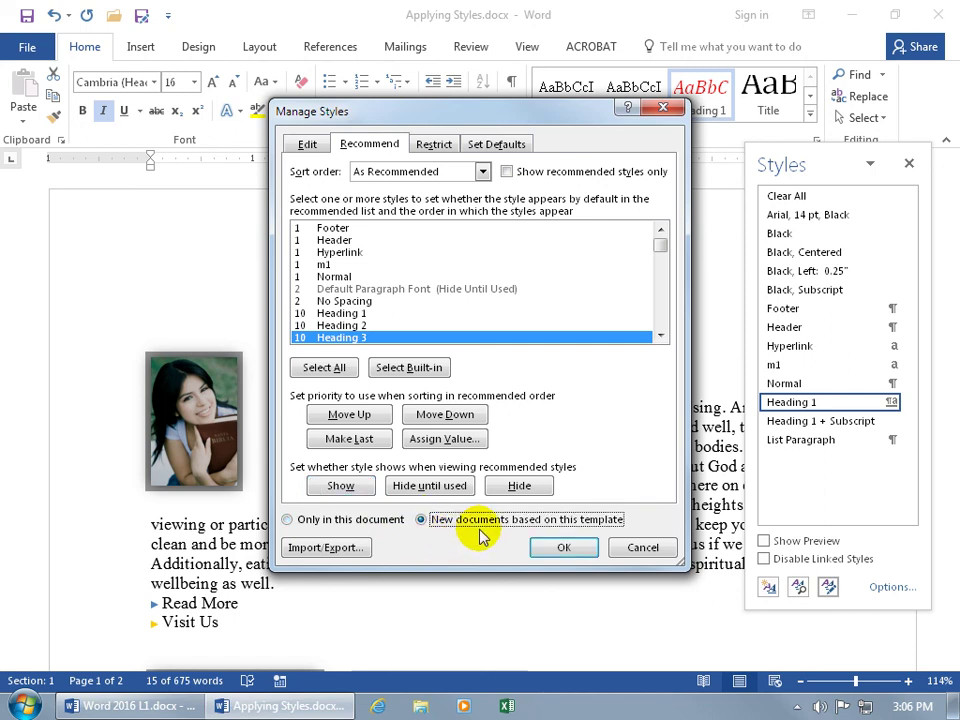
pyautogui.click(287, 520)
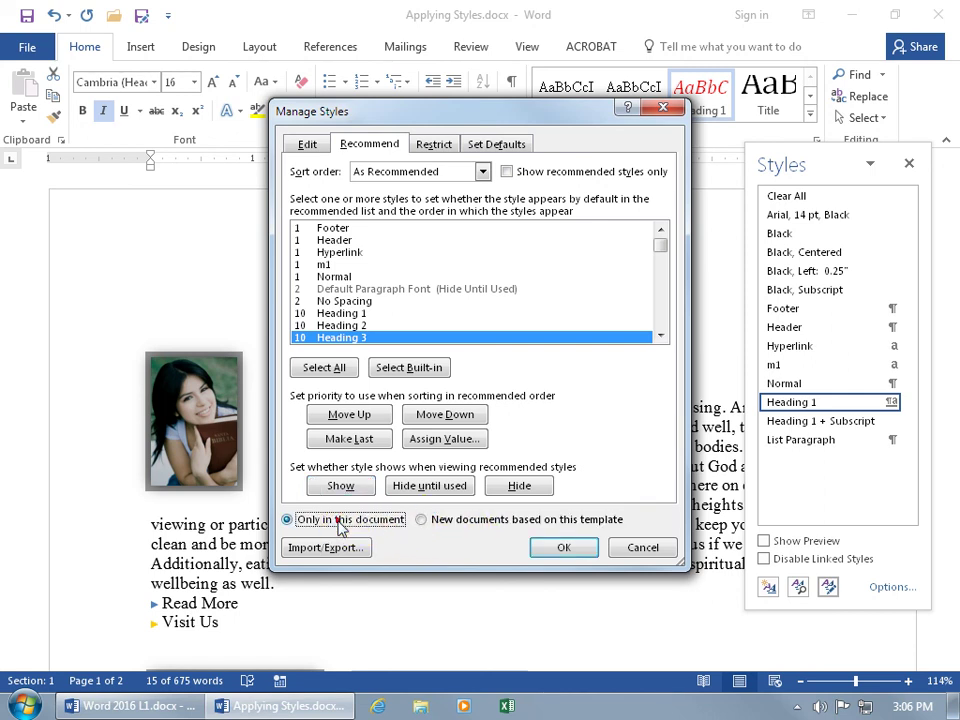
# - Confirm Manage Styles, close the Styles pane, and expand the gallery to reveal Heading 2 and Heading 3
pyautogui.click(574, 547)
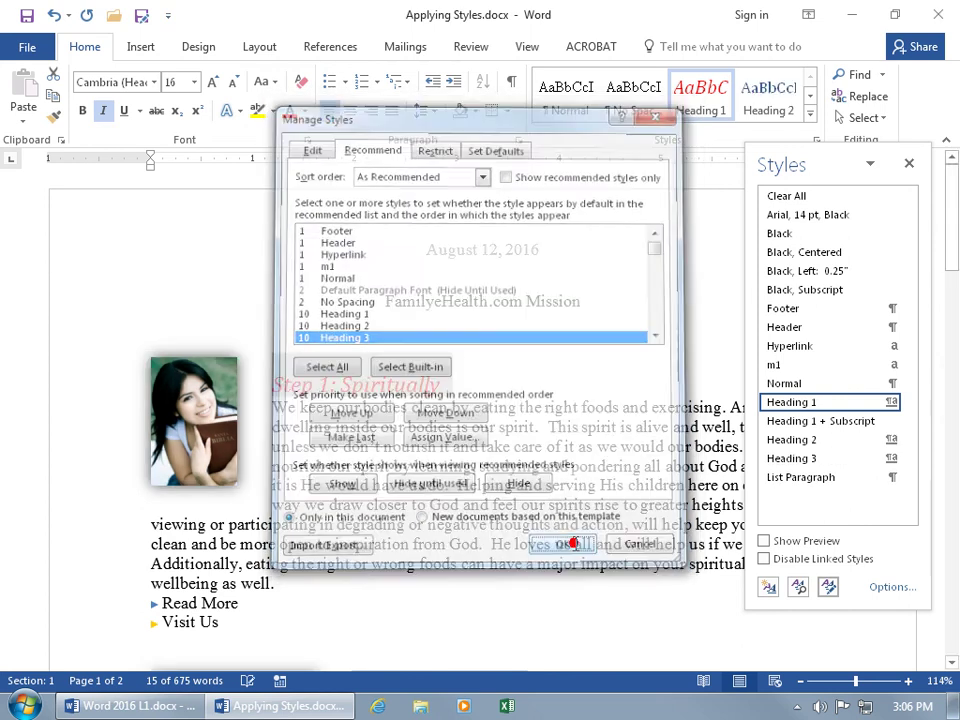
pyautogui.click(909, 163)
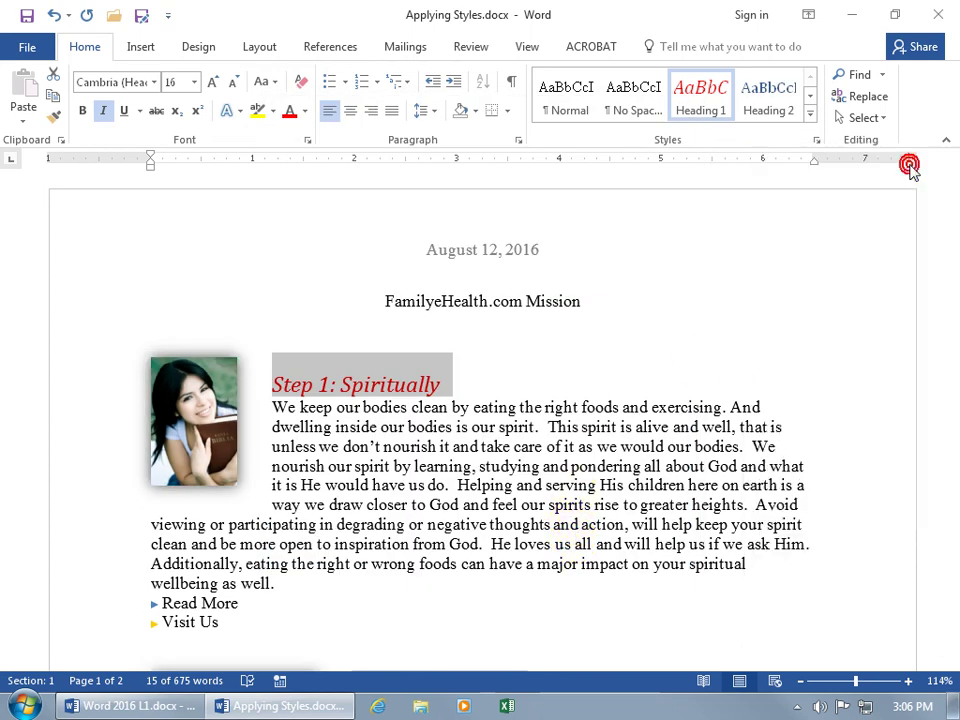
pyautogui.click(811, 116)
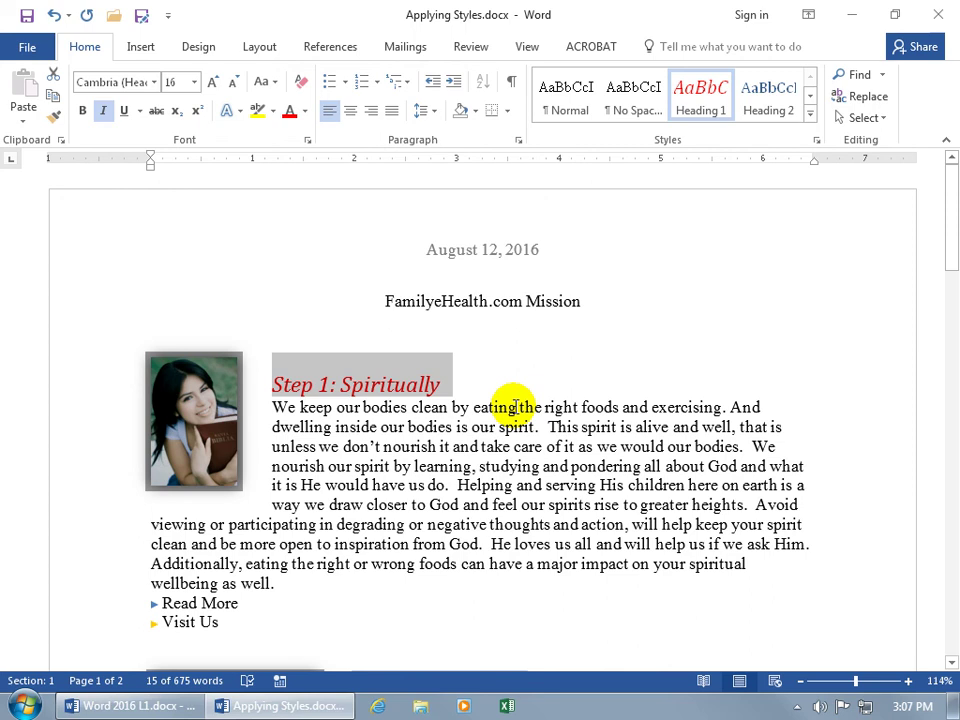
pyautogui.moveTo(262, 386)
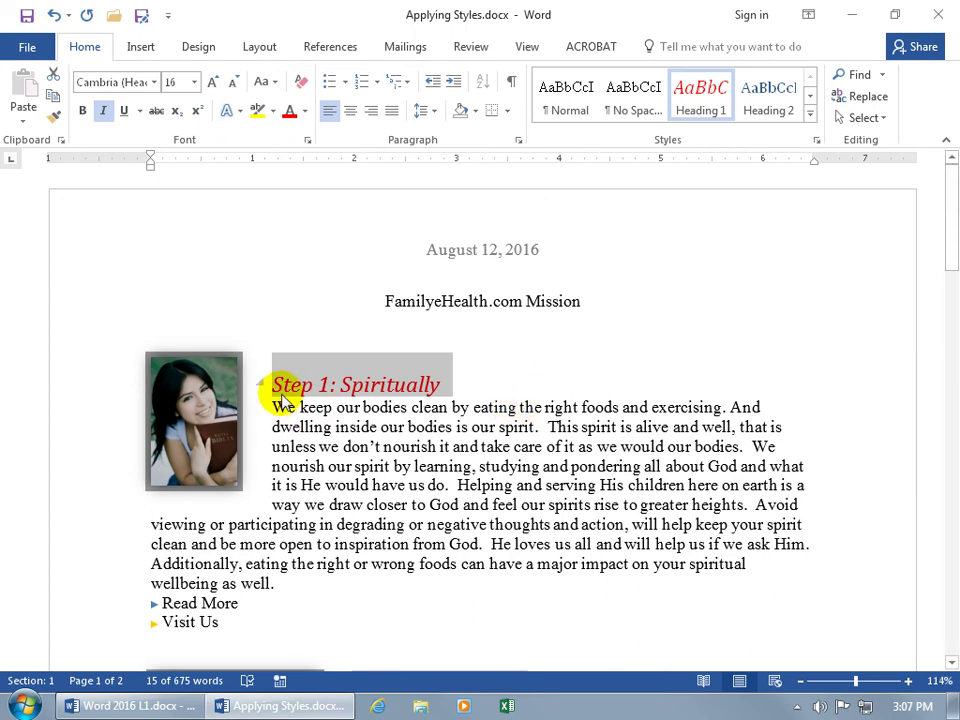